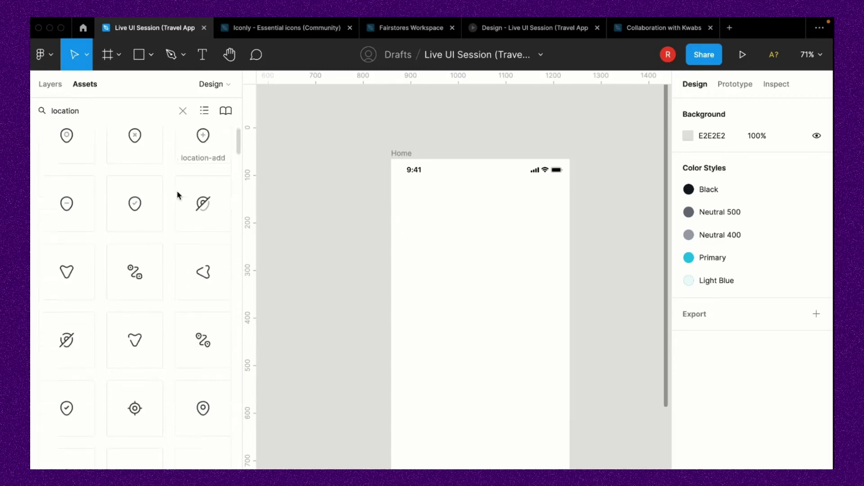
Drag a location icon from Assets onto the top-left of the Home frame.
scroll(177, 193, "down", 4)
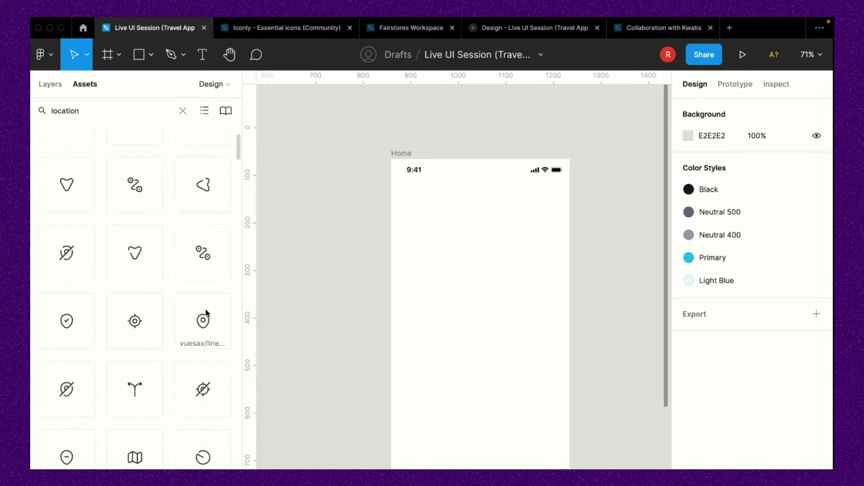
scroll(205, 311, "down", 6)
scroll(206, 311, "up", 9)
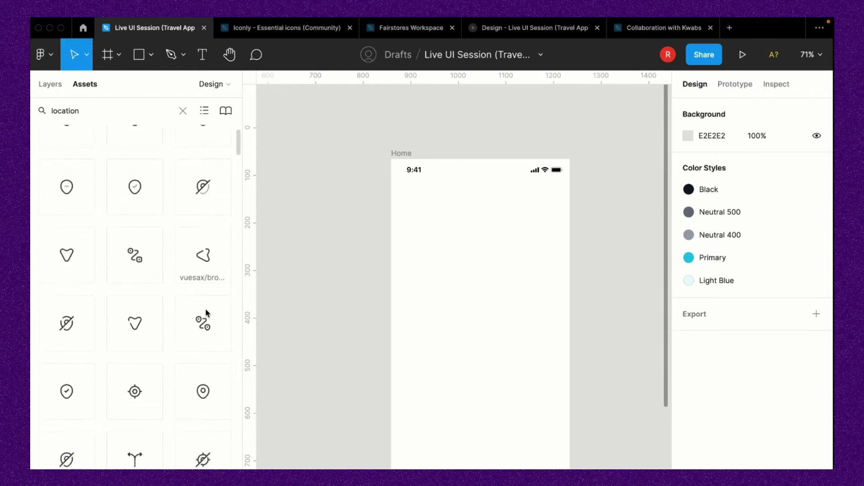
scroll(205, 311, "down", 8)
scroll(205, 310, "up", 10)
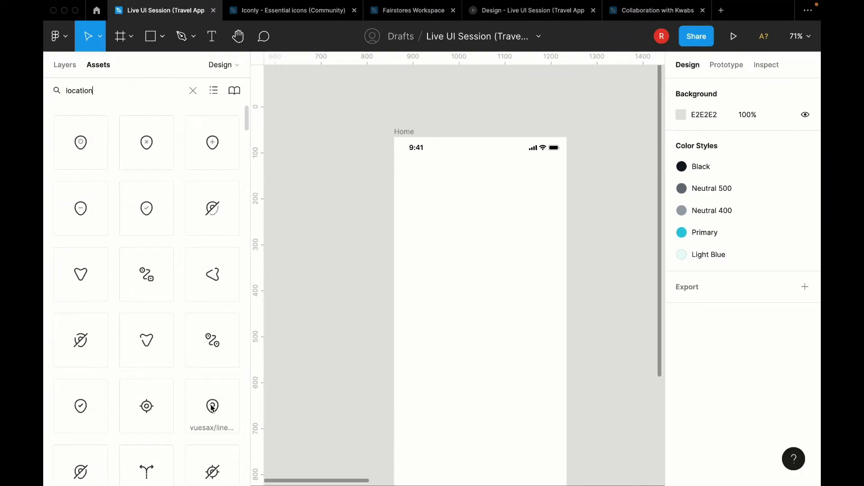
left_click_drag(205, 447, 409, 230)
key("shift+0")
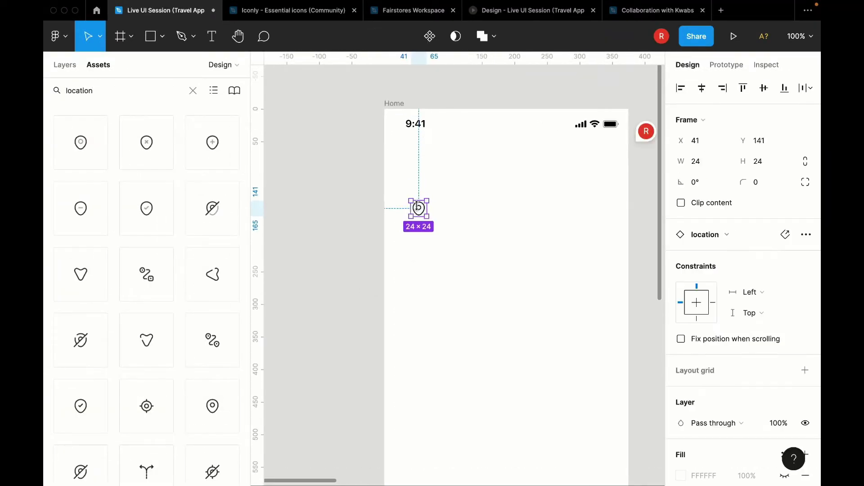
Give the Home frame a layout grid of type Columns (4 columns).
key("ctrl+shift+4")
left_click(390, 103)
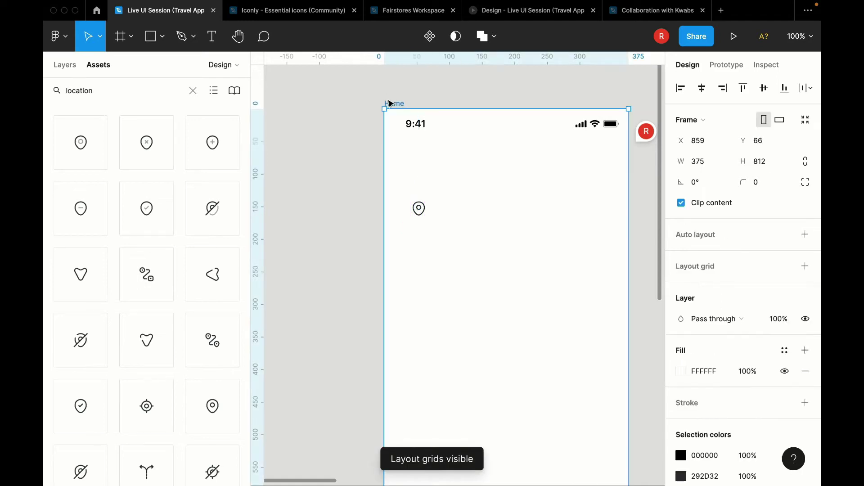
left_click(696, 266)
left_click(681, 286)
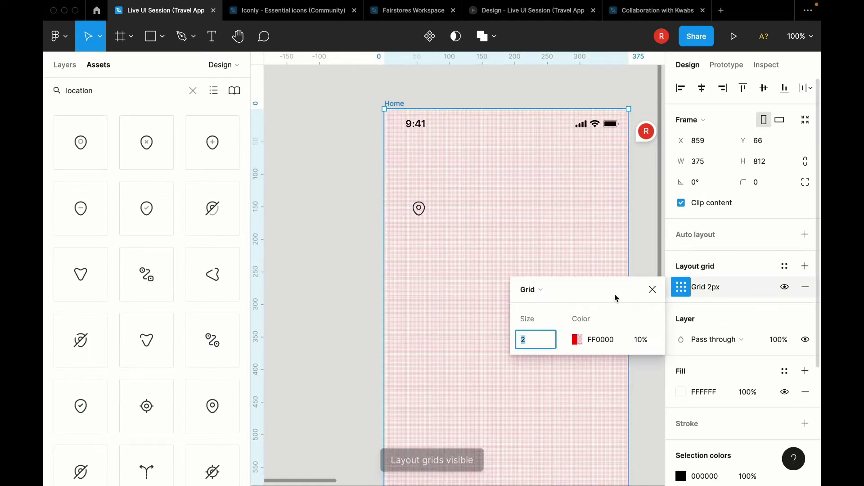
left_click(541, 289)
left_click(563, 305)
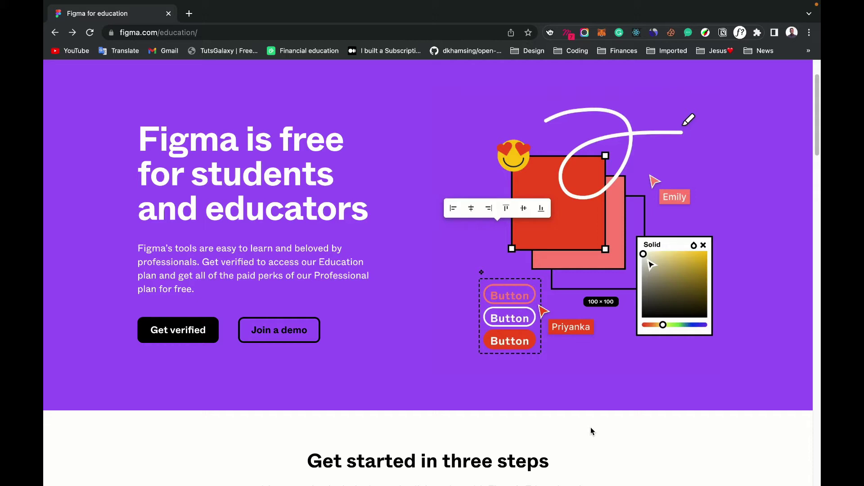
Review the plans on Figma's Pricing page, then return to the Team libraries file.
scroll(590, 431, "up", 3)
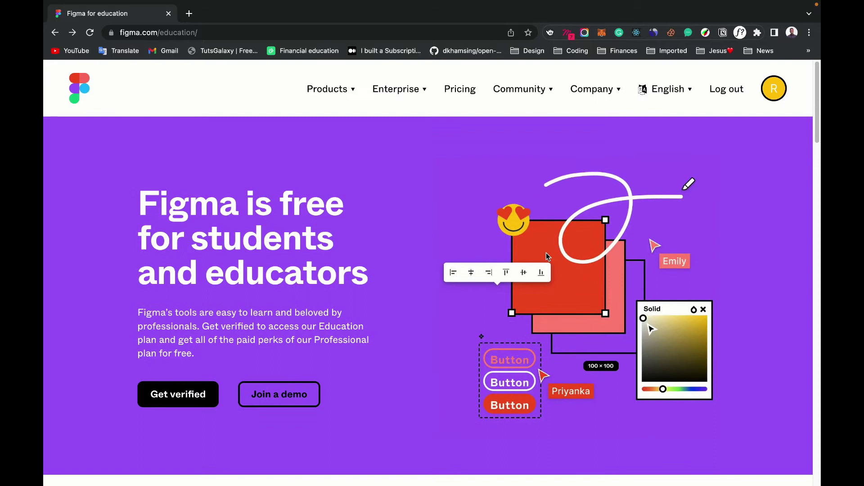
left_click(466, 91)
scroll(450, 319, "down", 2)
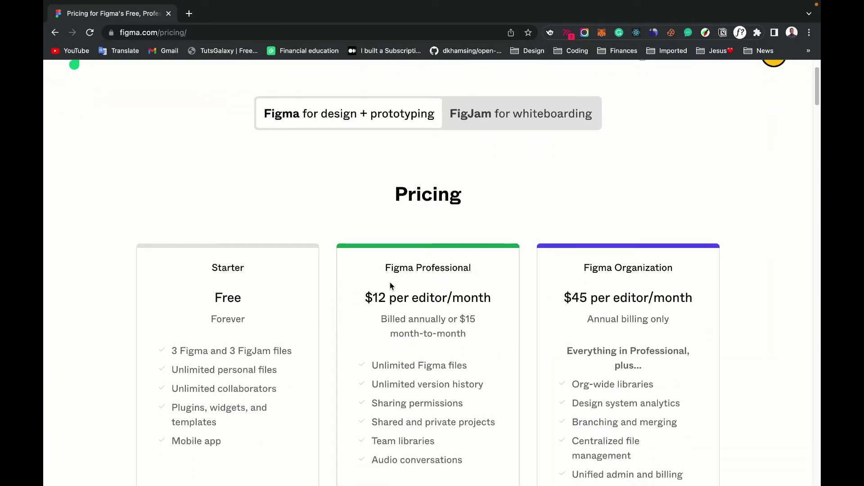
scroll(420, 284, "down", 3)
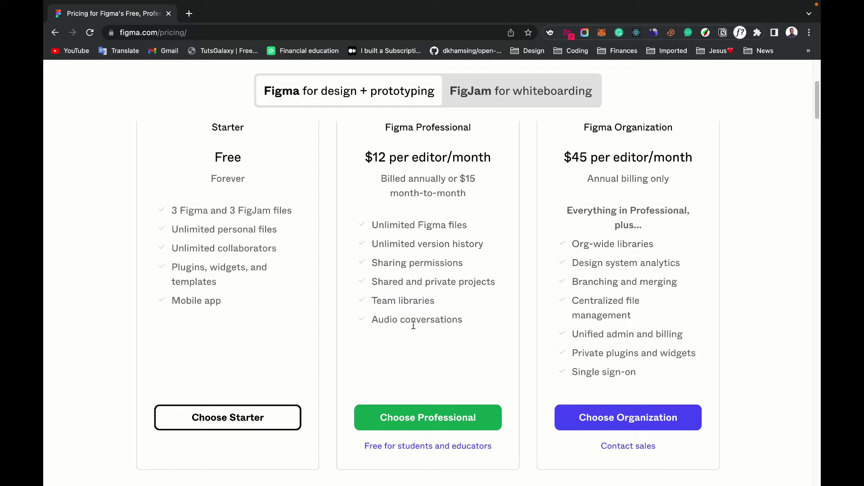
key("ctrl+Left")
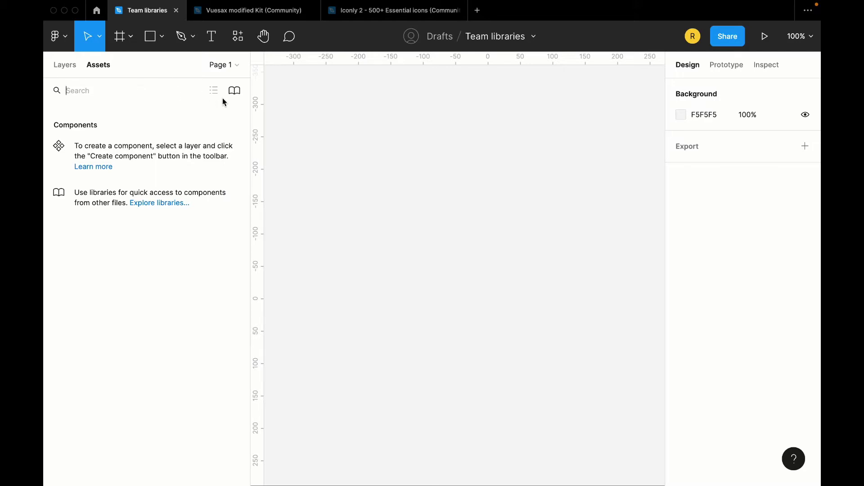
Search all libraries for 'notification', then switch to the Vuesax modified Kit file.
type("notification")
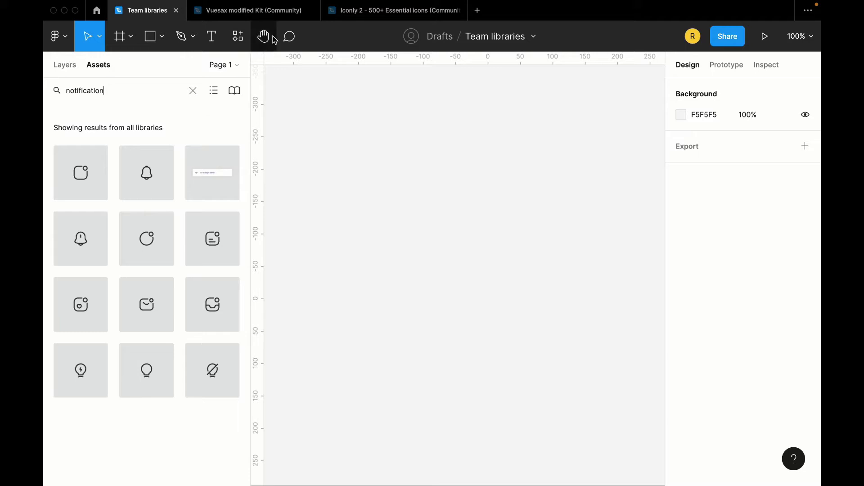
left_click(276, 16)
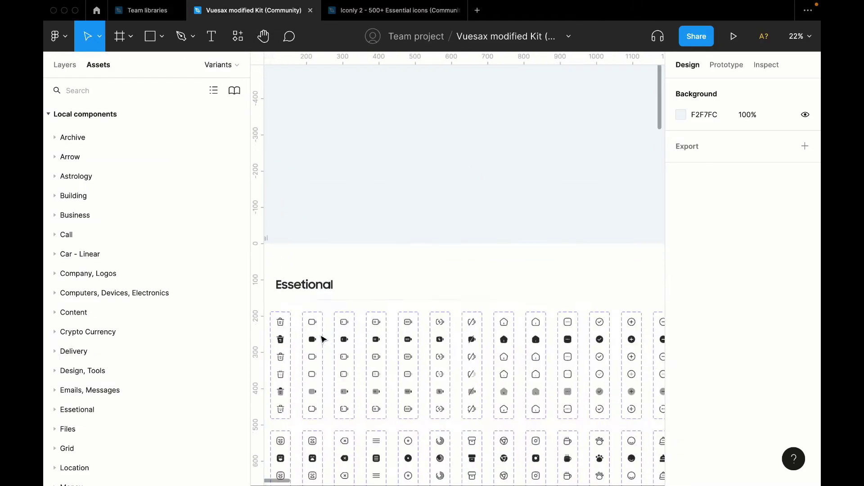
Inspect the battery-empty component set and its inner 24×24 icon frame.
left_click(323, 339)
scroll(320, 336, "up", 10)
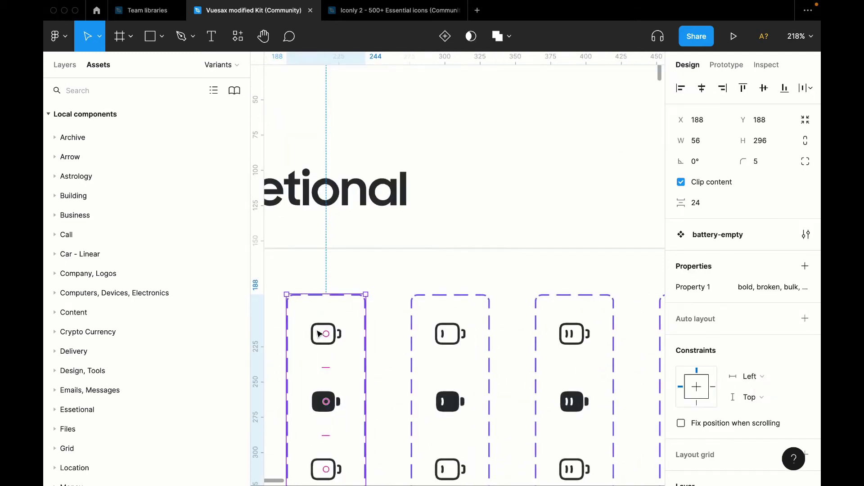
left_click(319, 333)
scroll(321, 347, "down", 3)
scroll(321, 346, "left", 1)
scroll(364, 310, "down", 5)
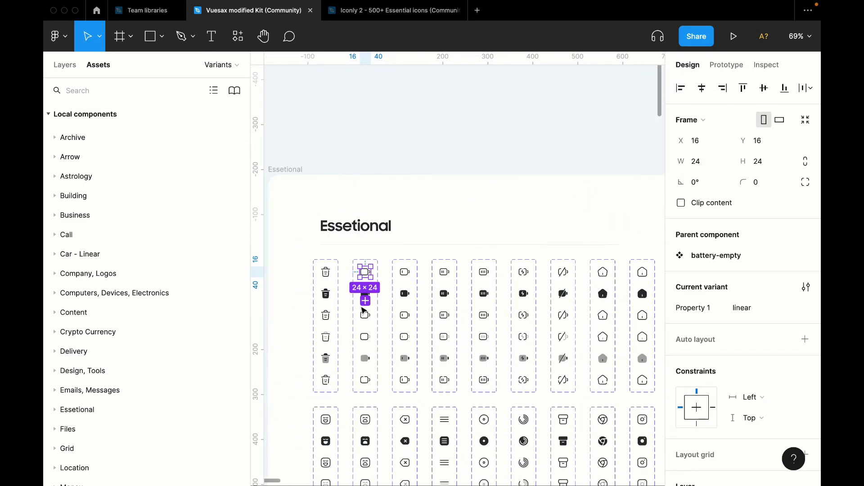
scroll(363, 309, "down", 5)
Switch to the Iconly 2 file and close its Publish library dialog without publishing.
left_click(375, 11)
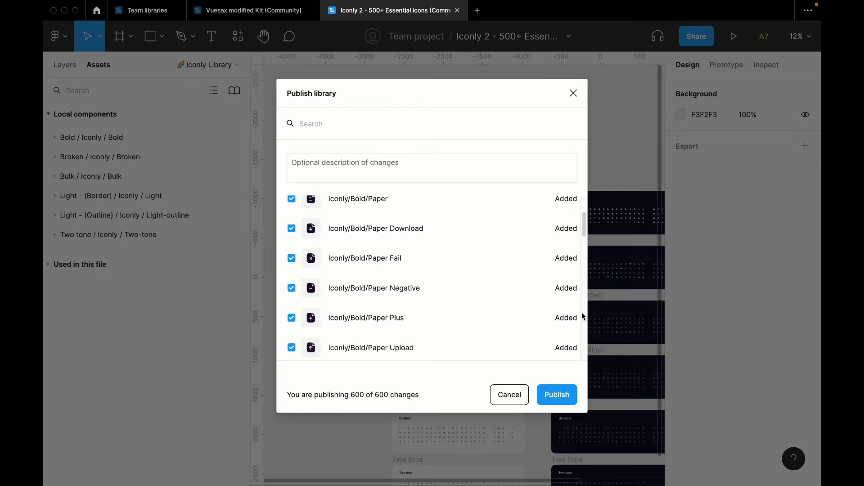
left_click(573, 94)
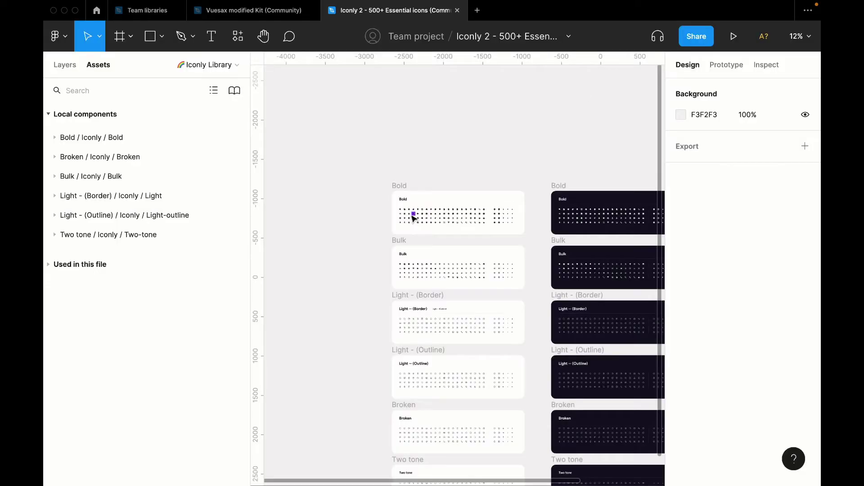
scroll(414, 218, "up", 10)
scroll(423, 218, "left", 3)
scroll(423, 219, "up", 1)
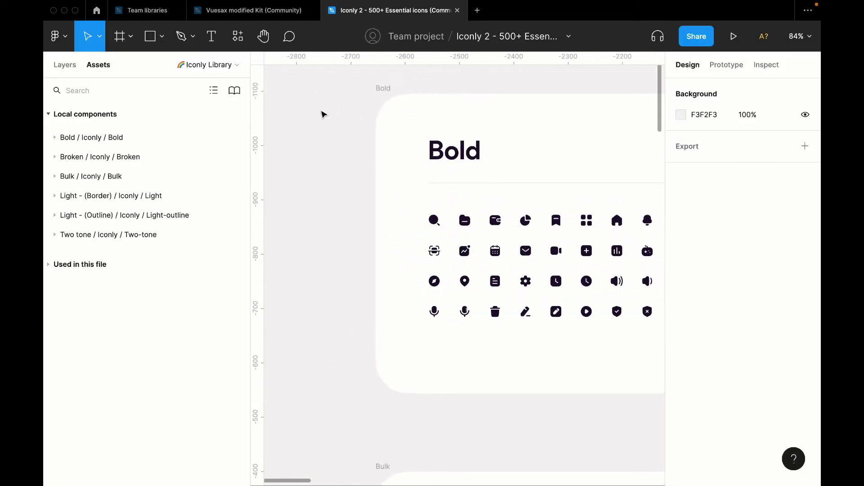
left_click(96, 10)
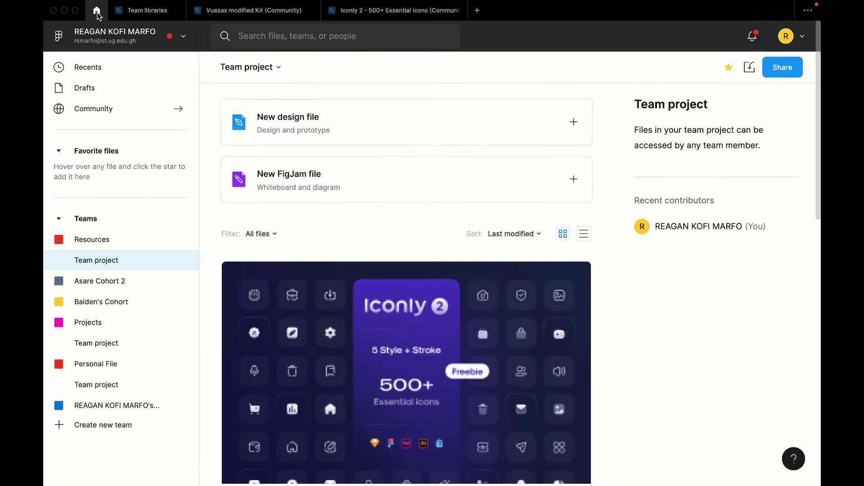
left_click(128, 120)
left_click(360, 10)
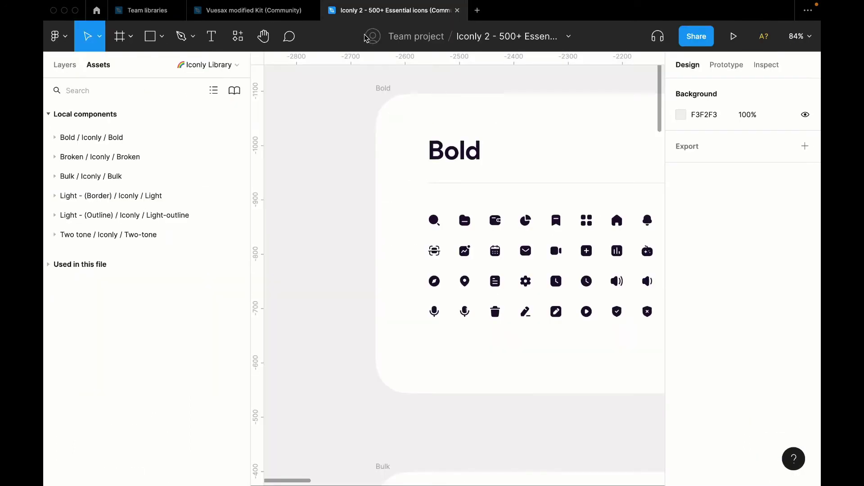
left_click(107, 16)
left_click(254, 10)
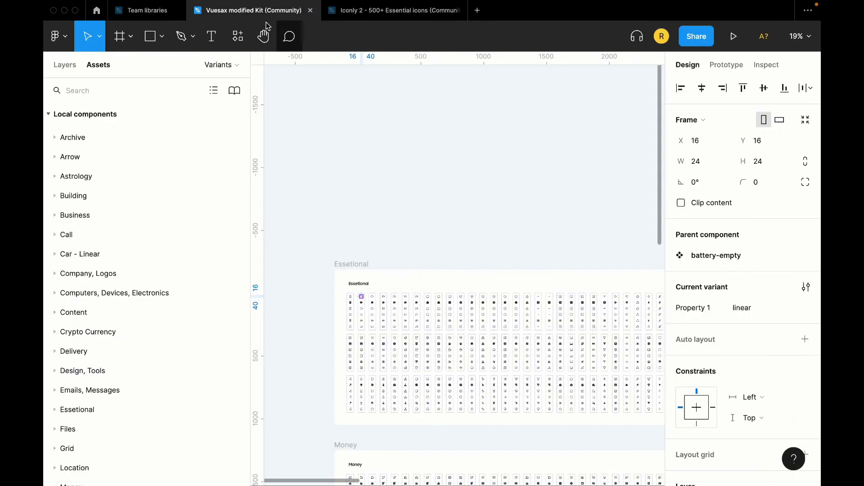
left_click(97, 10)
type("iconly")
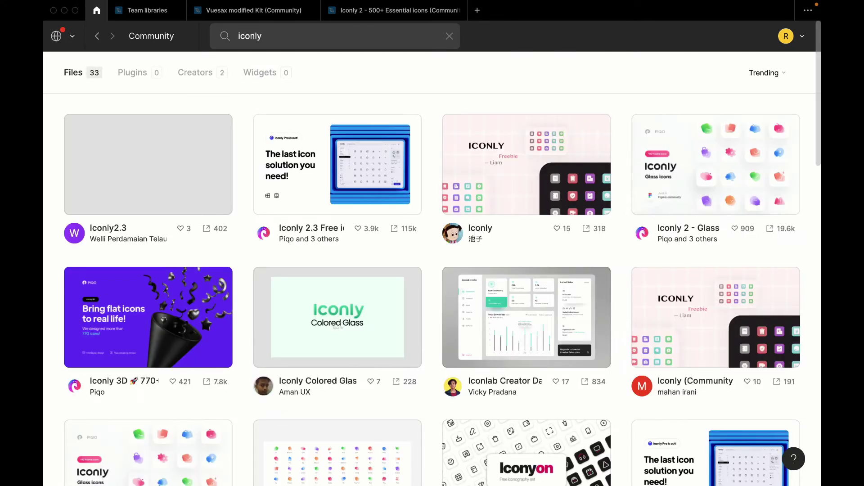
key("super+a")
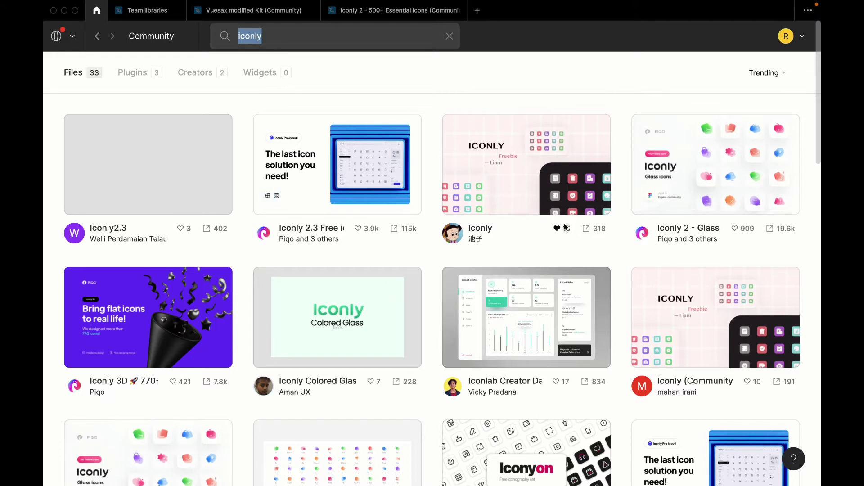
left_click(406, 11)
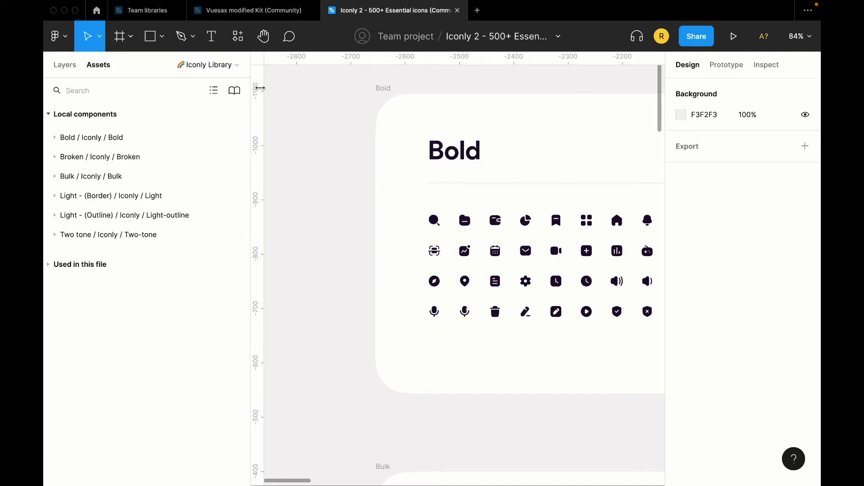
left_click(96, 10)
left_click(97, 37)
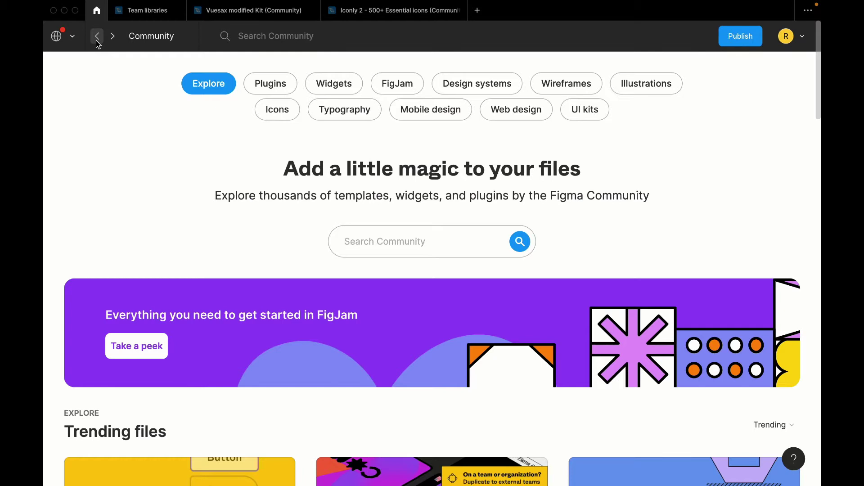
left_click(97, 37)
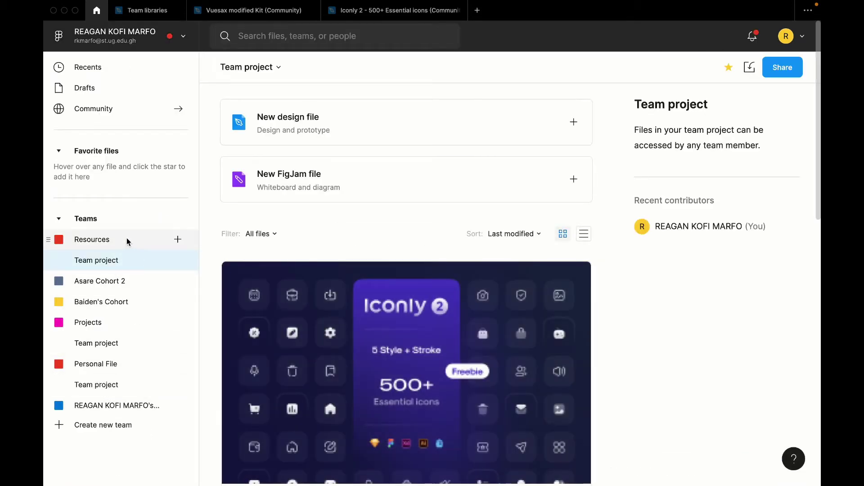
Open the Resources team page, check the Iconly 2 file, and come back.
left_click(95, 245)
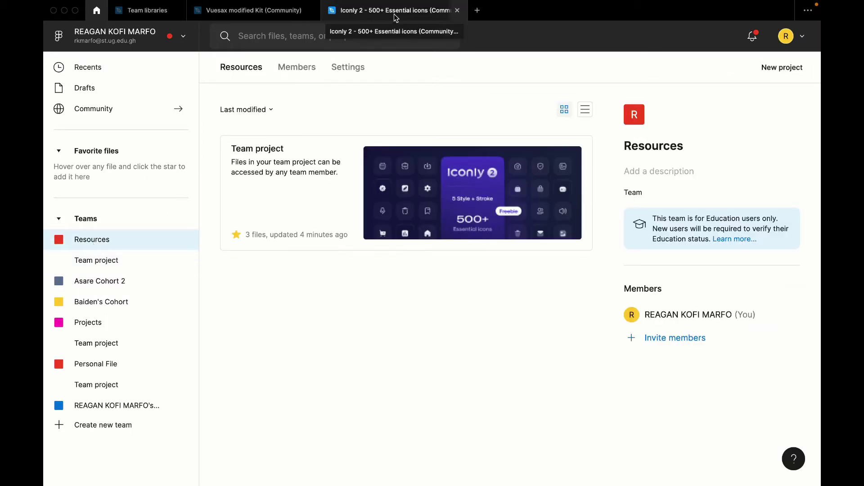
left_click(395, 16)
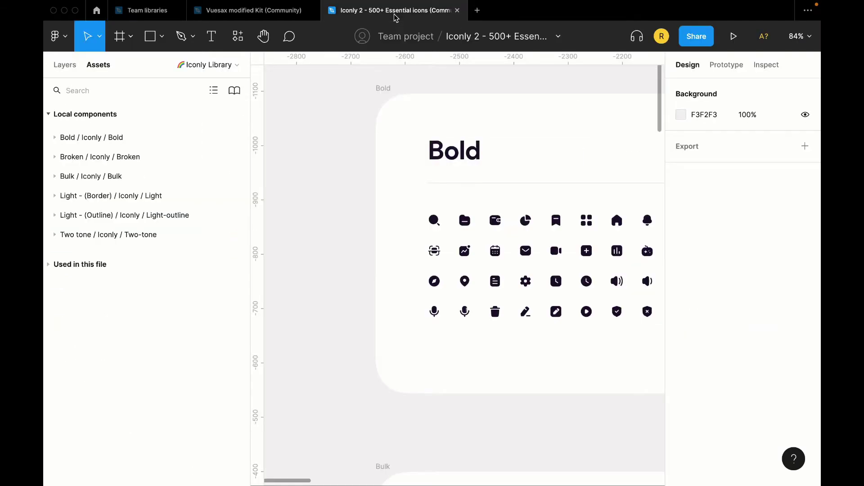
left_click(98, 14)
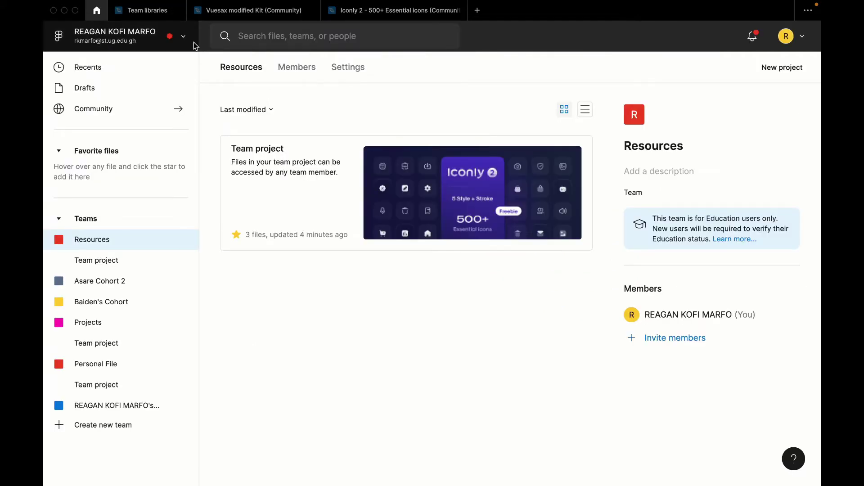
Search your files for 'icons', then go to the Community page.
left_click(270, 36)
type("icon")
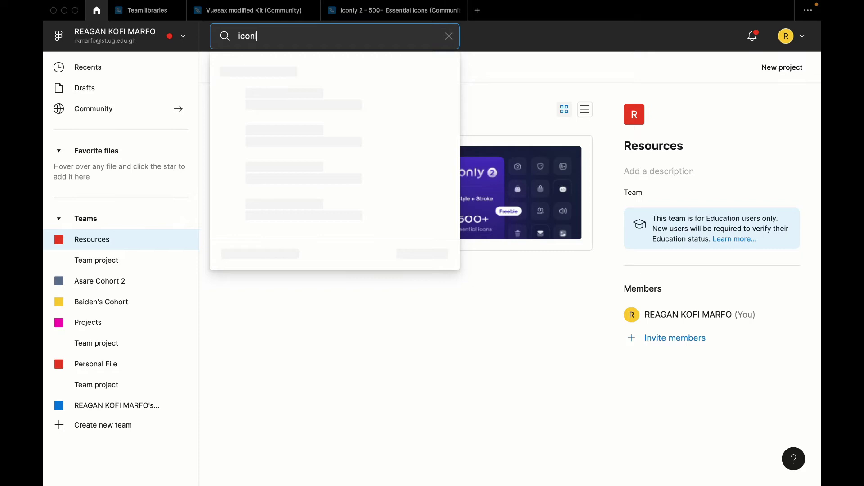
key("super+a")
type("icons")
key("Return")
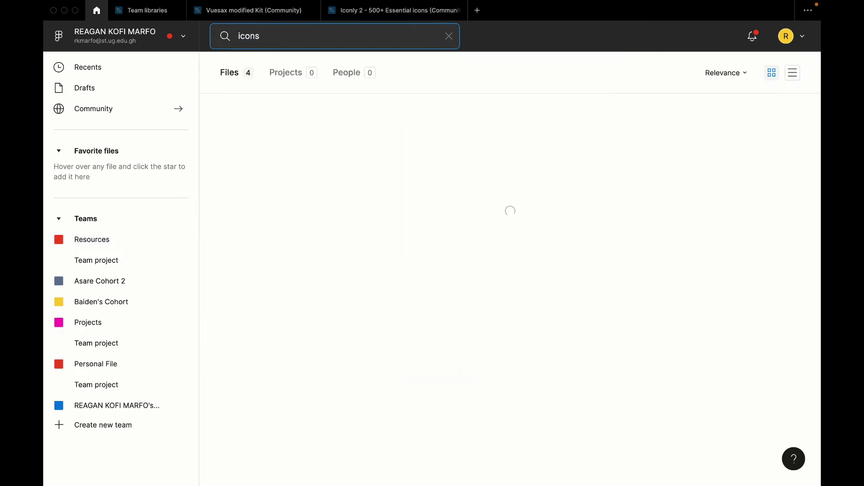
left_click(152, 110)
Search the Community for 'icons' and duplicate 'A few, free glass icons' into your drafts.
left_click(257, 36)
type("ico")
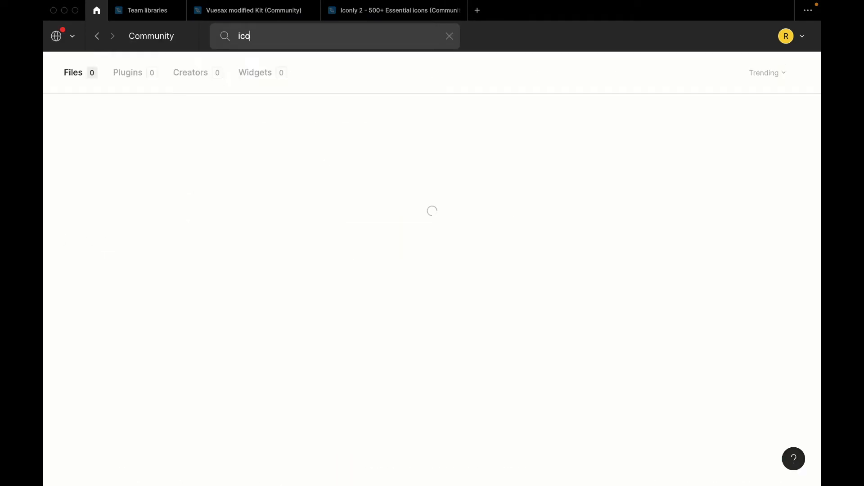
type("ns")
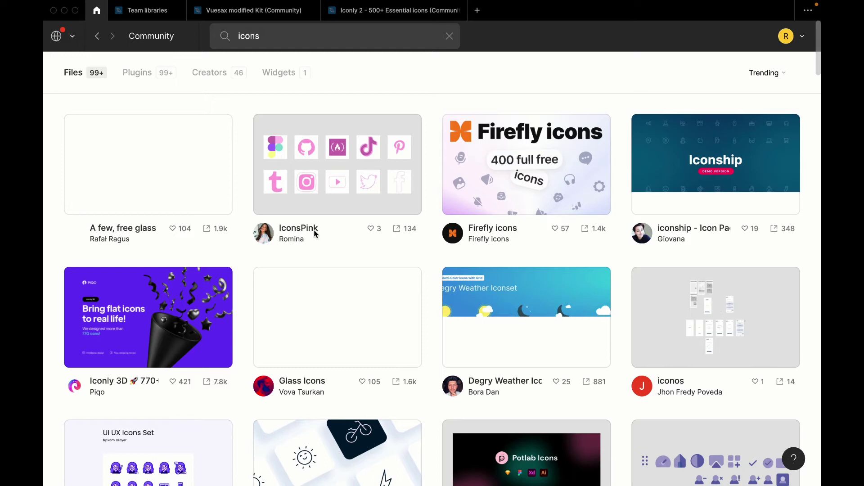
scroll(314, 232, "down", 5)
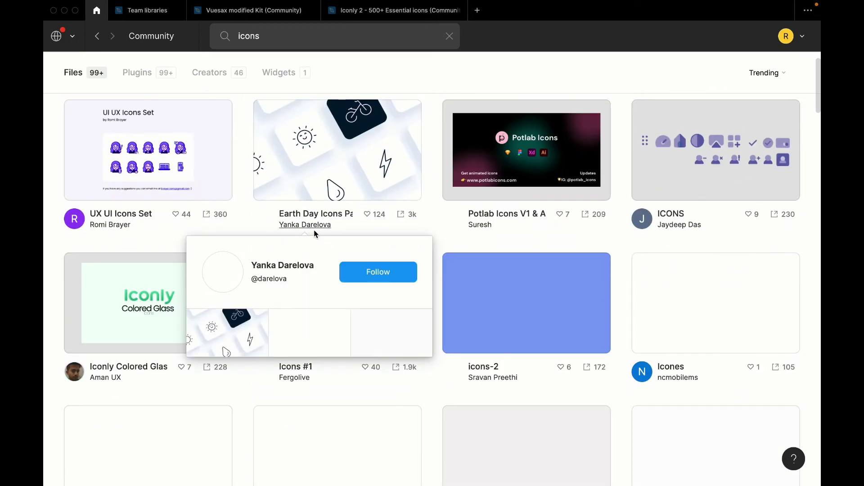
scroll(314, 232, "up", 7)
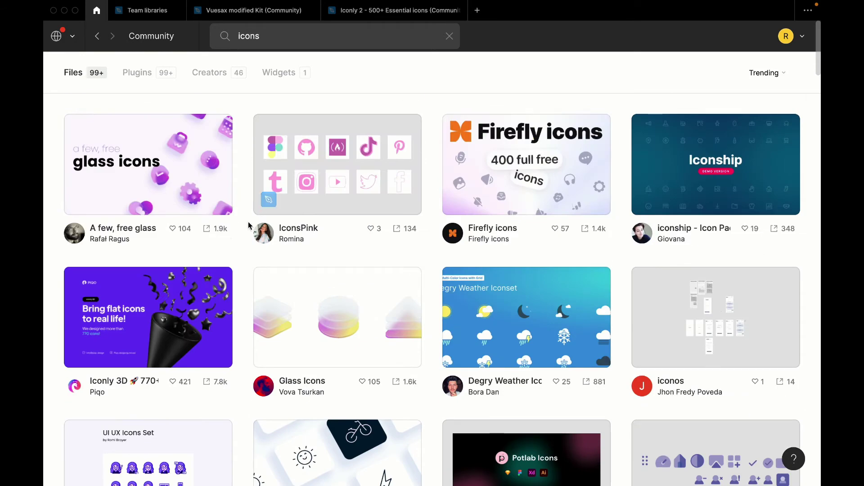
left_click(208, 232)
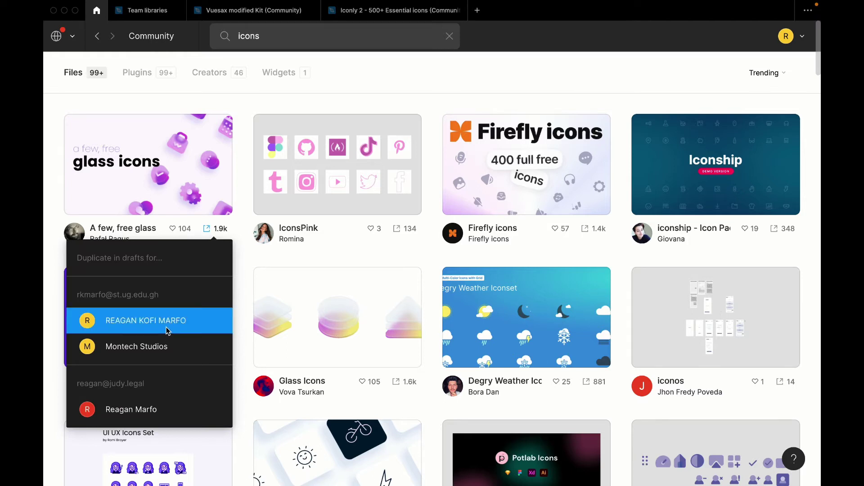
left_click(189, 321)
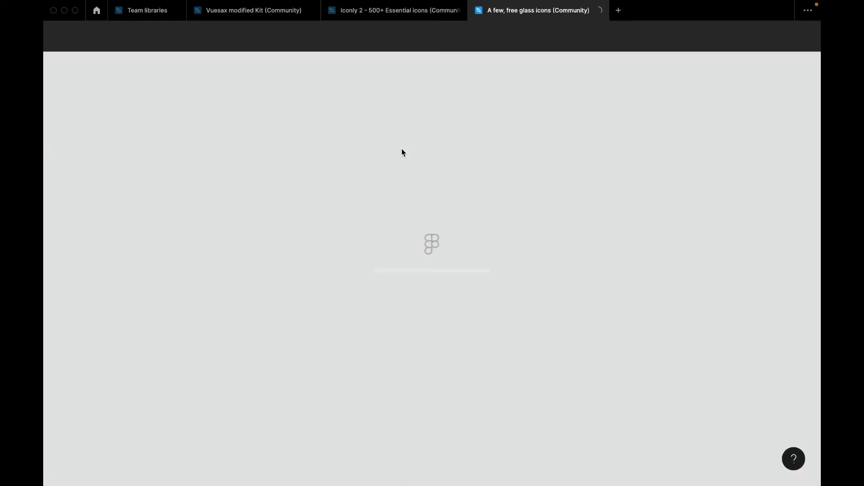
On the copy's Icons page, inspect the bar-graph, calendar, cancel, folder and bag icons.
left_click(425, 8)
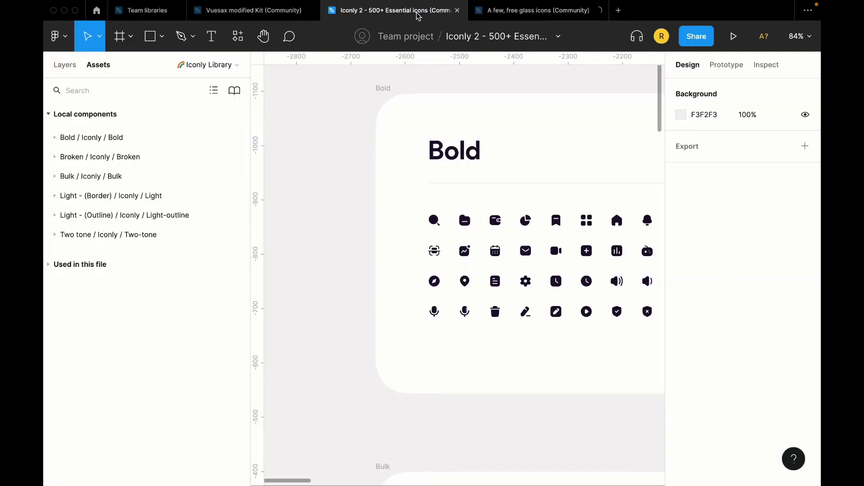
left_click(532, 14)
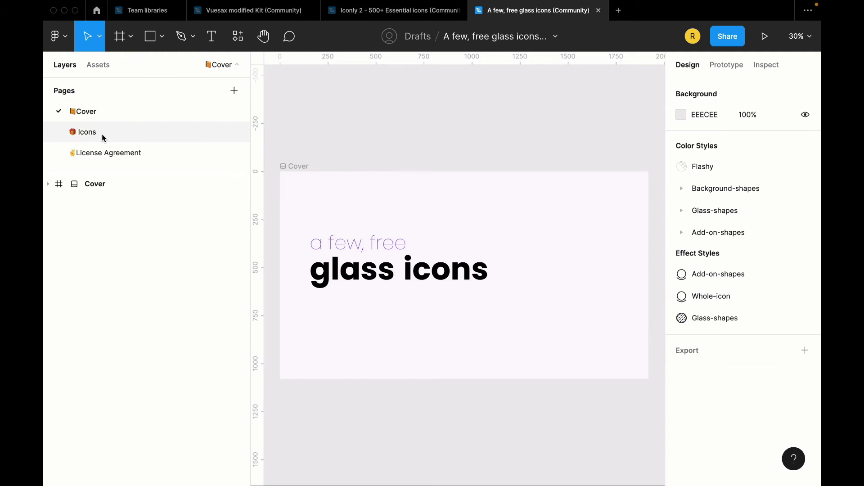
left_click(99, 134)
left_click(368, 184)
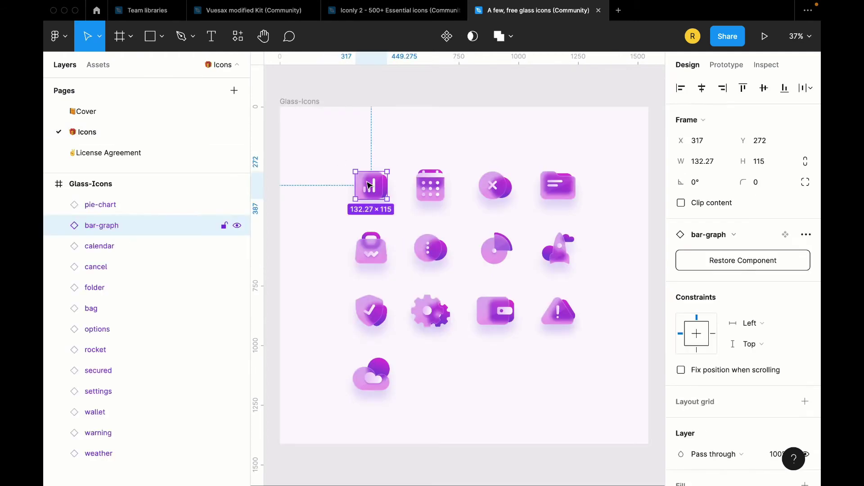
left_click(430, 185)
left_click(495, 186)
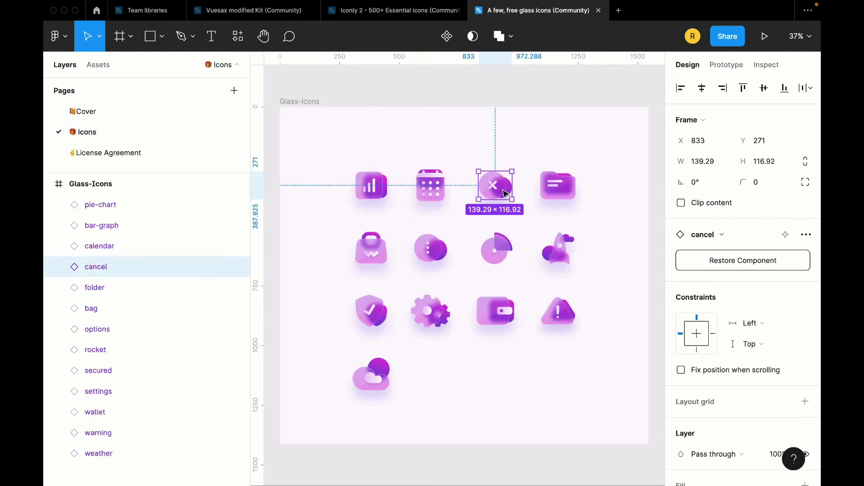
left_click(544, 192)
left_click(368, 258)
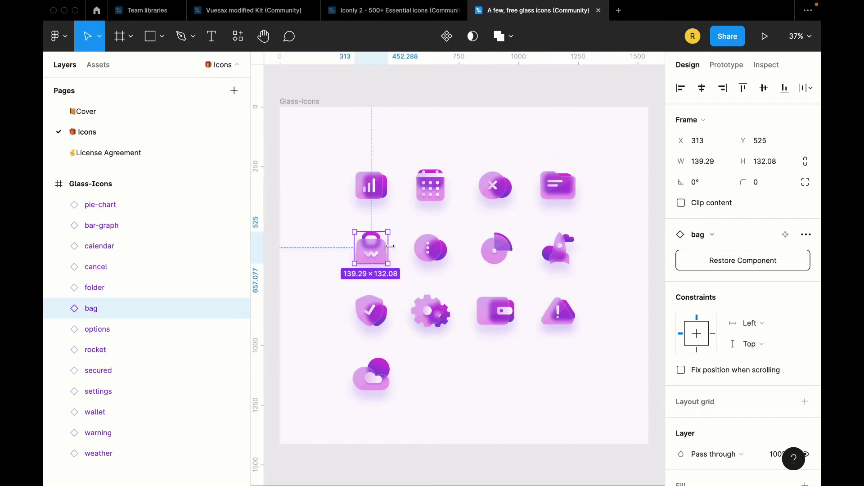
Close the glass icons copy and return to the Community 'icons' search results.
left_click(598, 9)
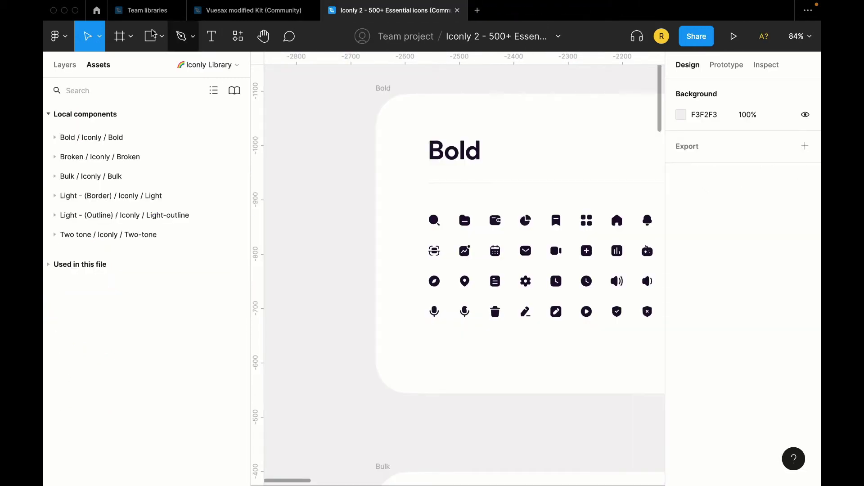
left_click(97, 9)
left_click(241, 235)
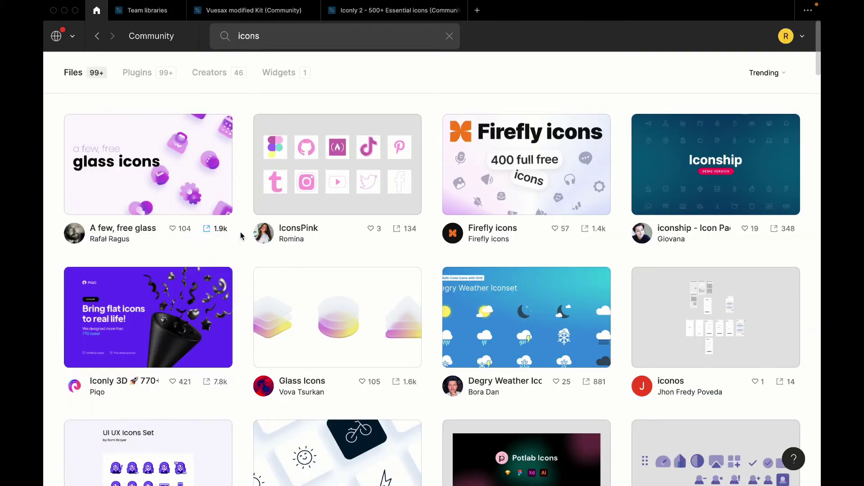
scroll(241, 234, "down", 10)
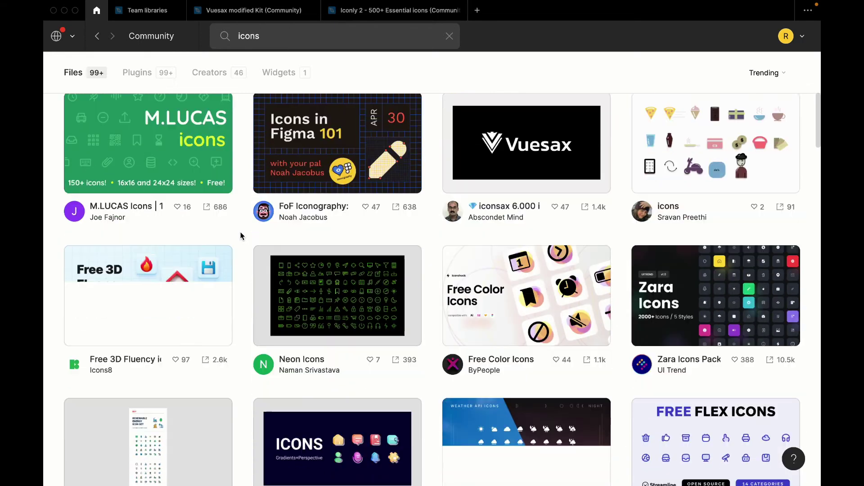
scroll(240, 235, "down", 6)
scroll(241, 234, "up", 12)
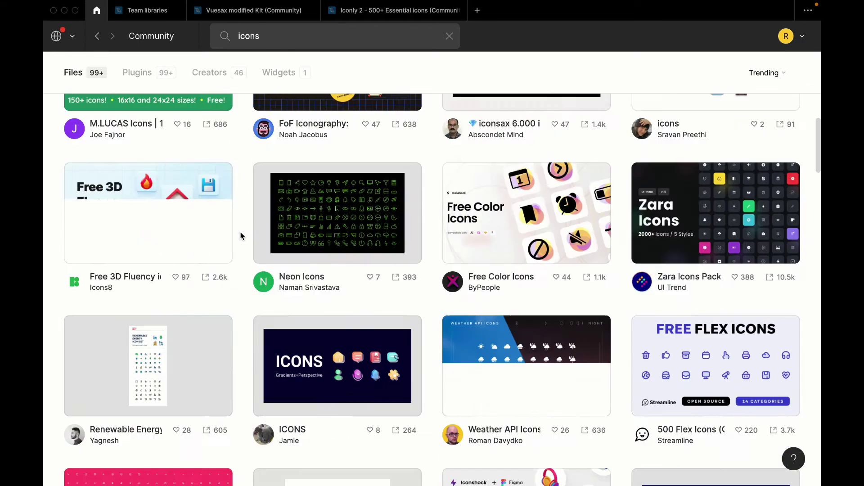
Trim the search to 'icon' and duplicate Iconly 2 - Glass into your personal drafts.
left_click(312, 38)
left_click(312, 38)
key("BackSpace")
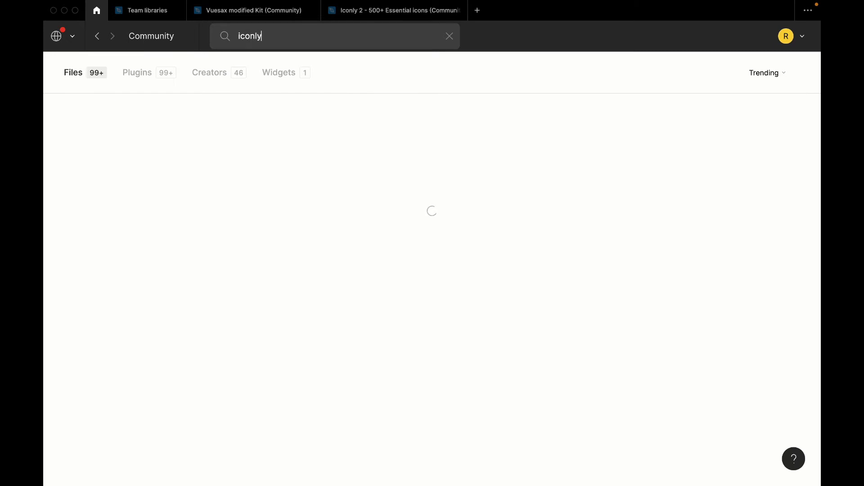
scroll(484, 267, "down", 2)
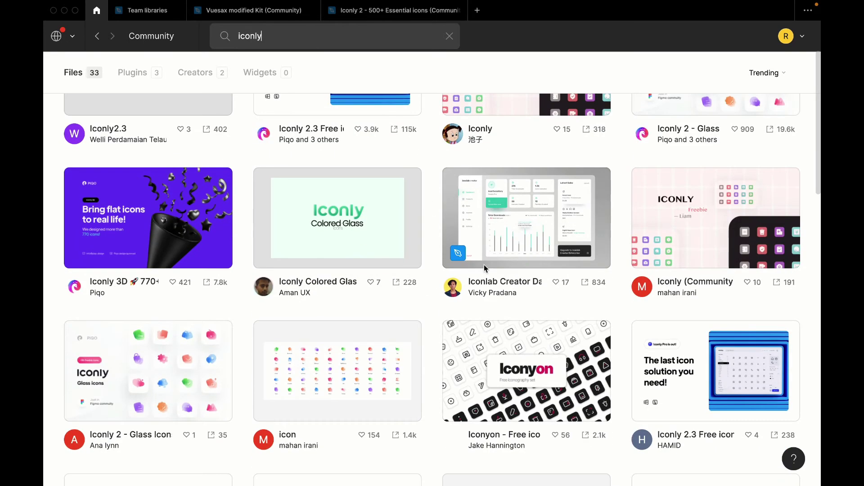
scroll(484, 265, "up", 3)
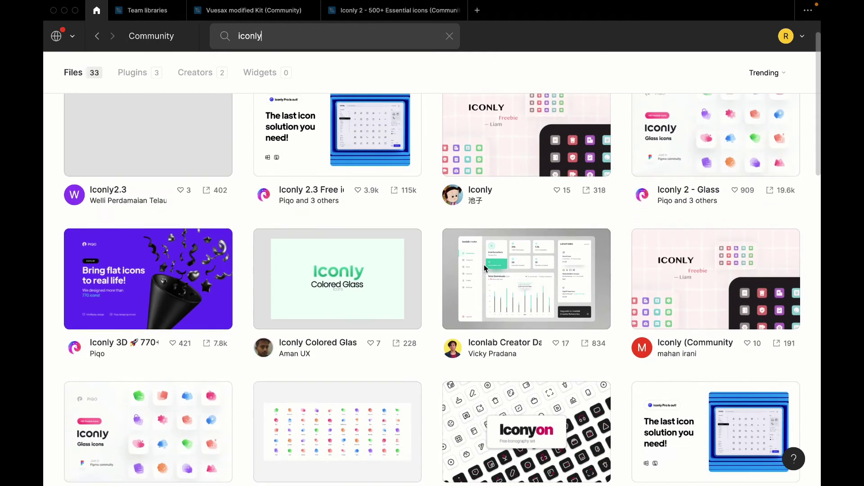
scroll(681, 236, "up", 2)
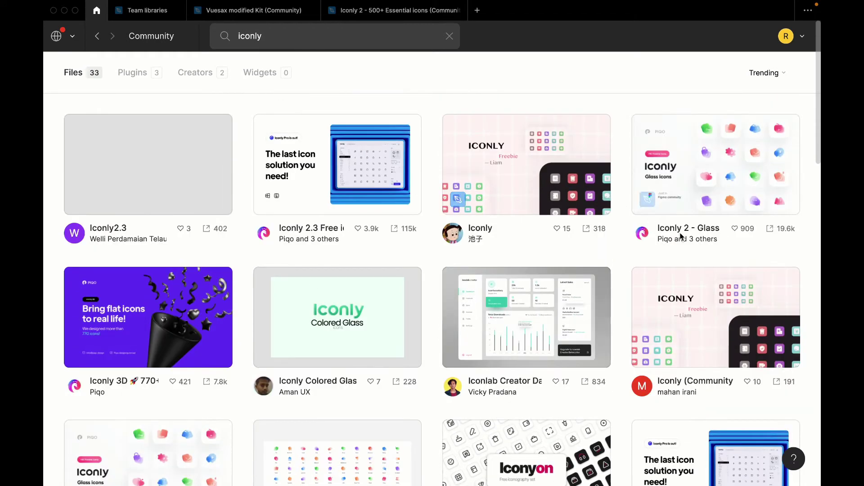
left_click(768, 230)
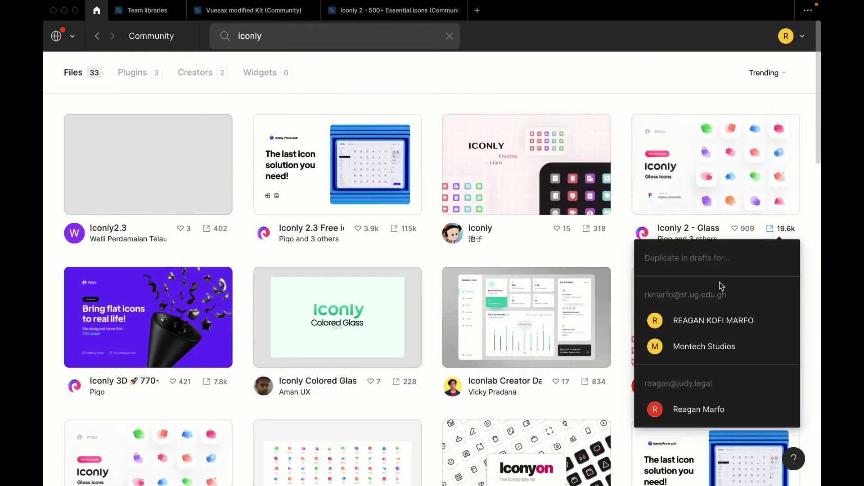
left_click(707, 321)
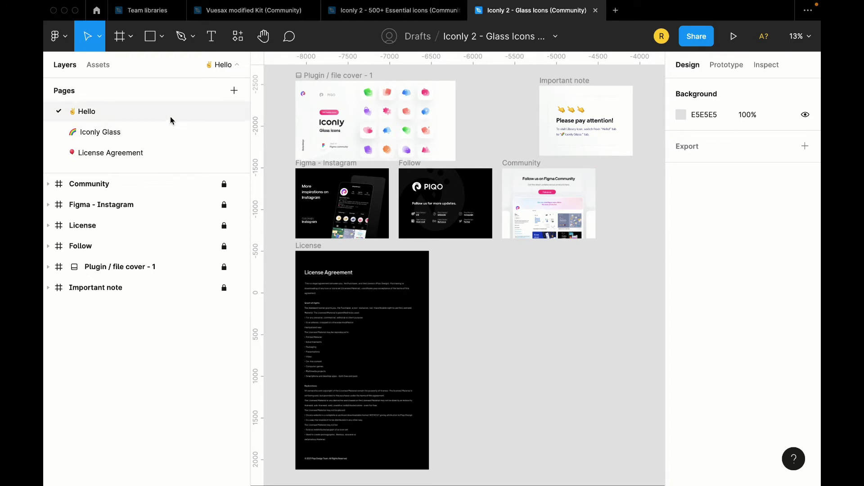
Open the Iconly Glass page and inspect the Tick, Bookmark and Heart icons, then deselect.
left_click(167, 129)
left_click(311, 221)
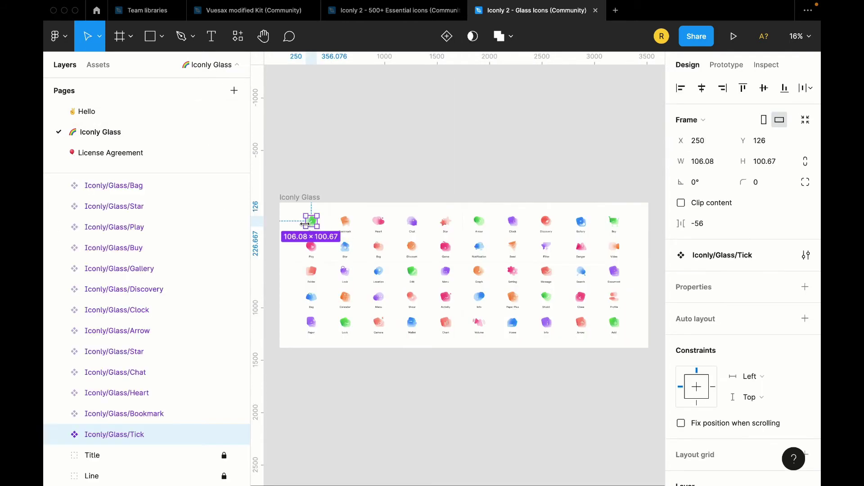
scroll(315, 218, "up", 5)
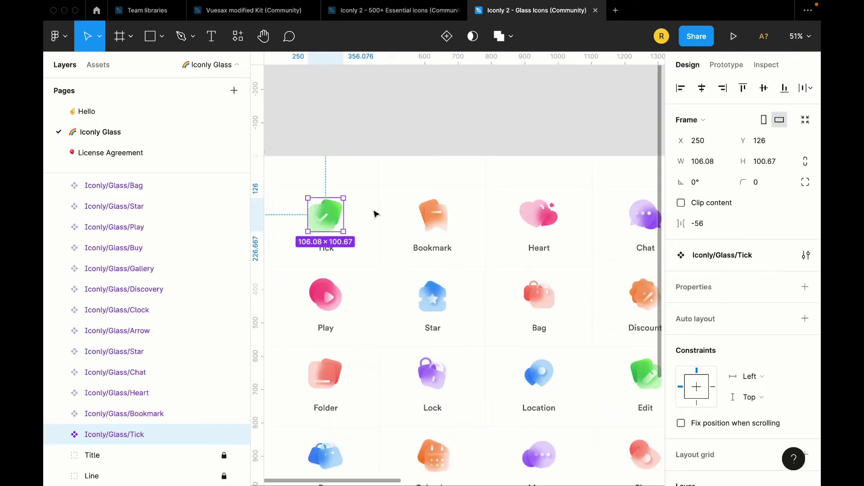
left_click(433, 211)
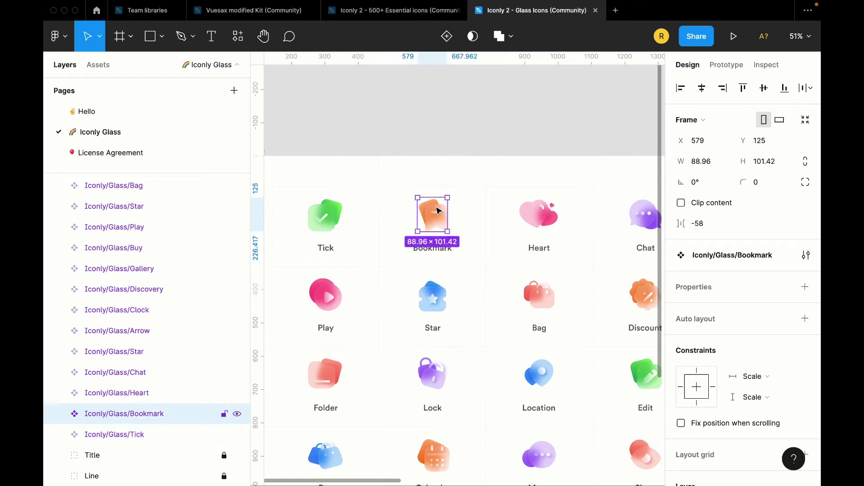
left_click(540, 227)
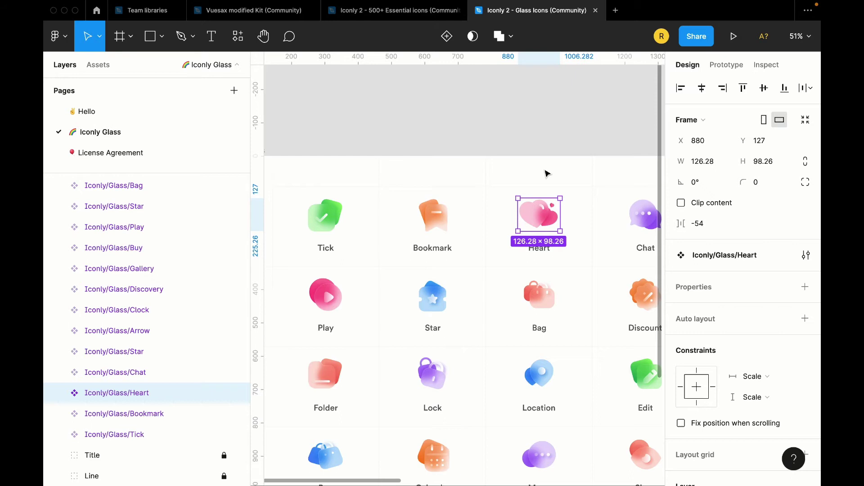
left_click(527, 139)
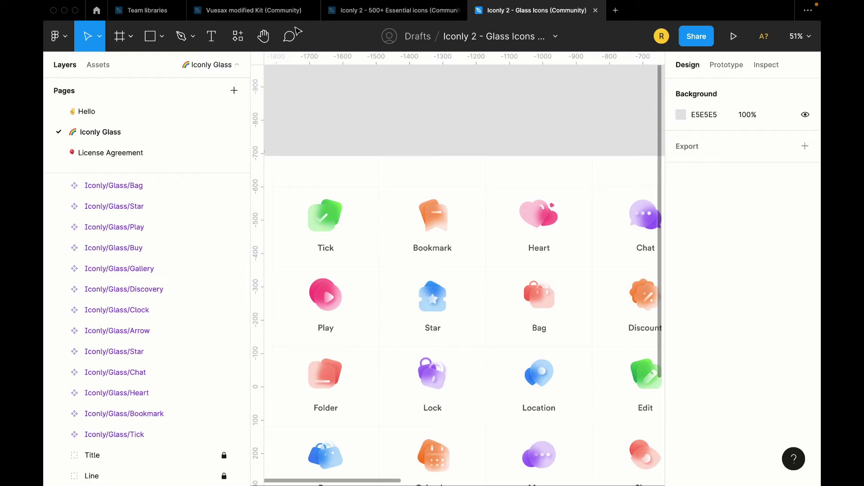
From the Assets team library list, start publishing this file as a library.
left_click(96, 72)
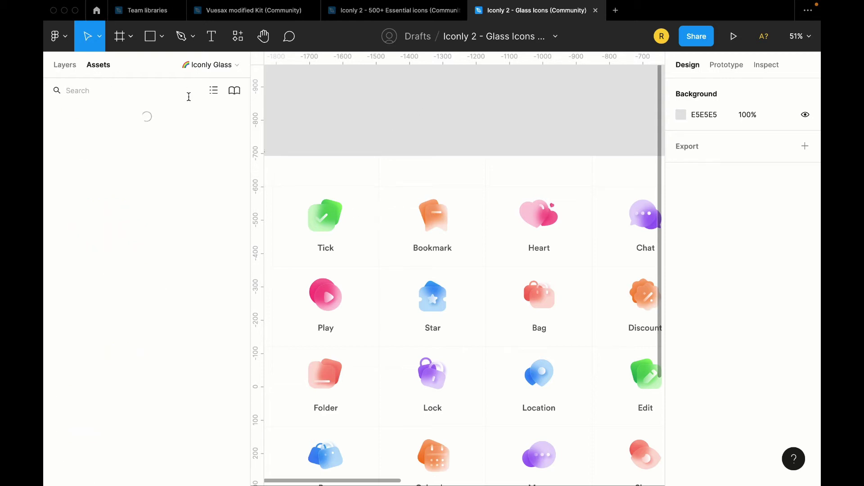
left_click(234, 92)
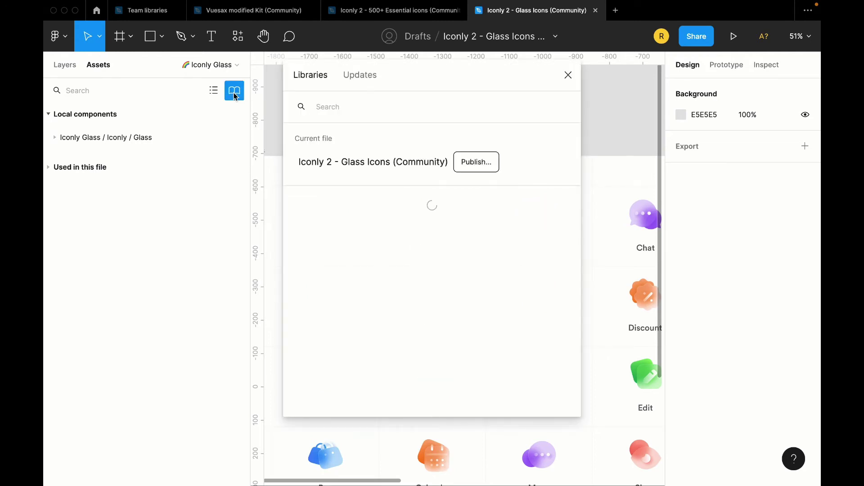
left_click(466, 161)
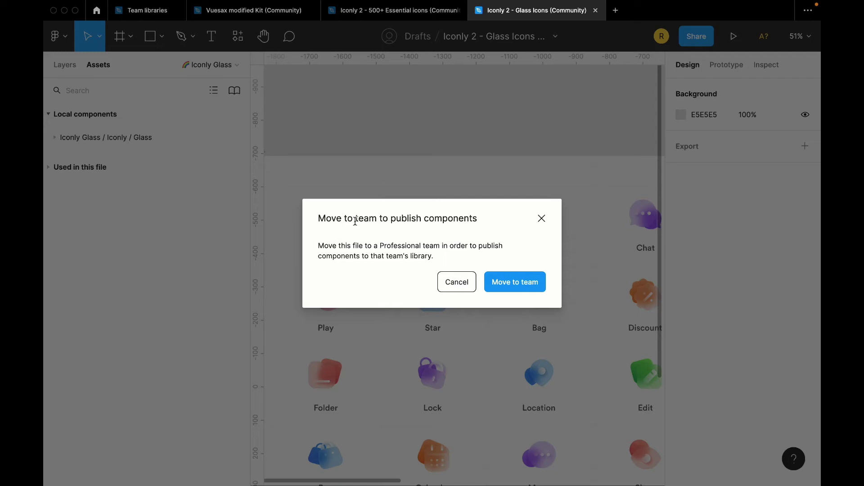
Move the file into the Resources team's Team project.
left_click(498, 285)
left_click(435, 218)
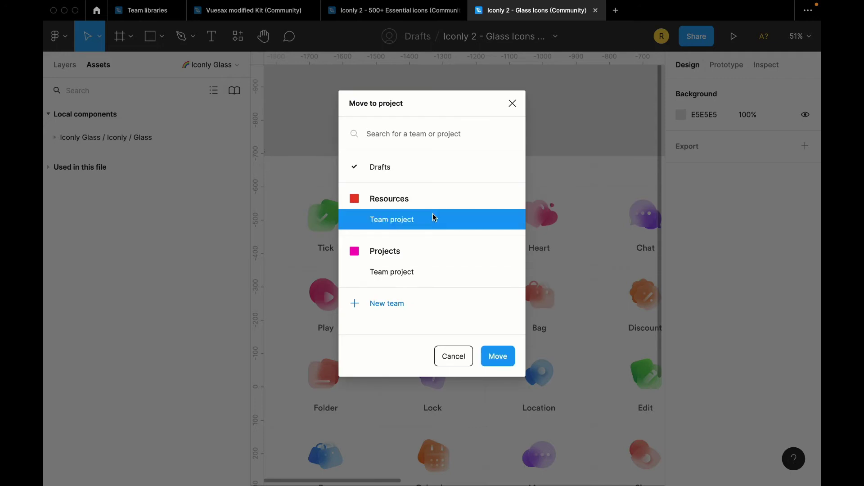
left_click(497, 356)
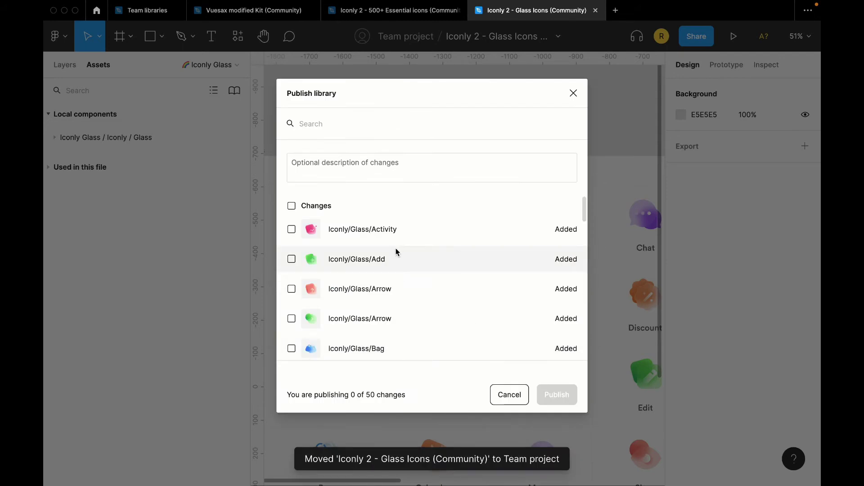
In the Publish dialog, include all 50 glass component changes.
scroll(395, 248, "down", 2)
scroll(395, 247, "up", 2)
scroll(317, 249, "down", 5)
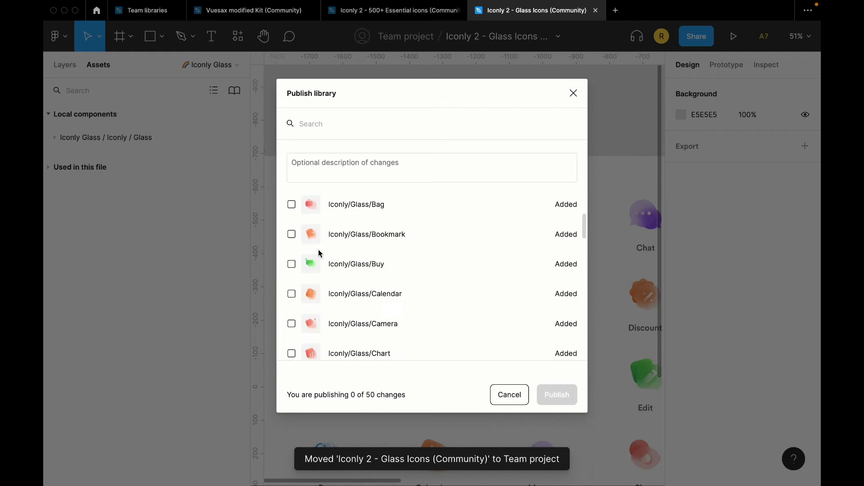
scroll(318, 250, "down", 10)
scroll(318, 250, "up", 12)
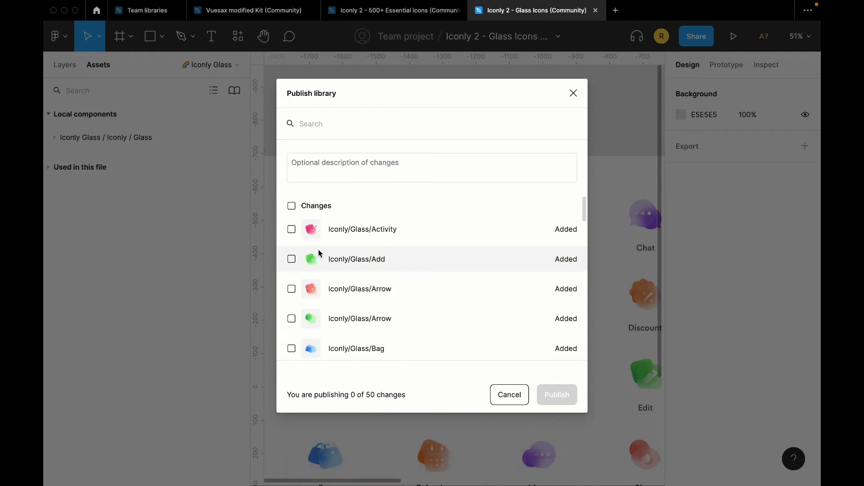
left_click(291, 206)
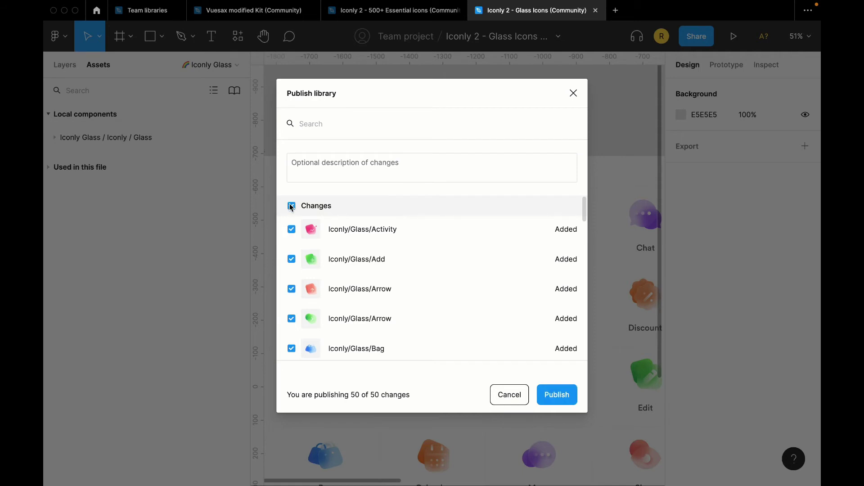
Publish the Glass Icons library with an empty description, then switch to 500+ Essential icons.
left_click(334, 172)
type("sfsd")
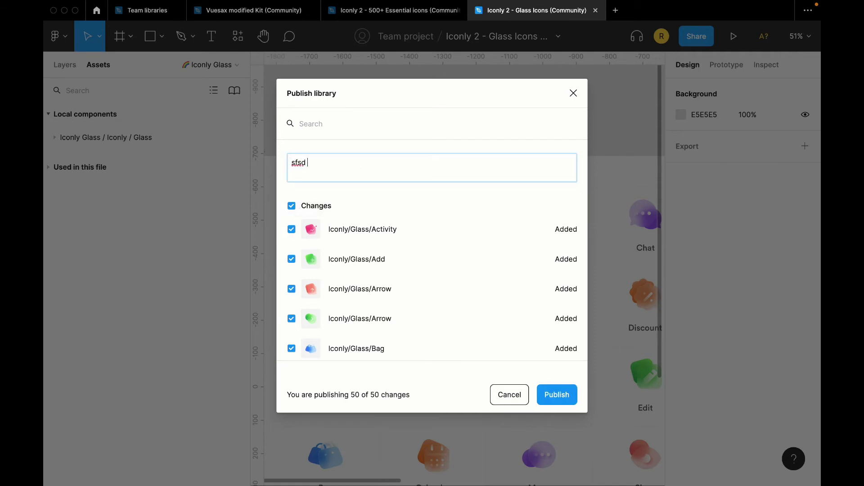
key("super+a")
key("BackSpace")
left_click(569, 397)
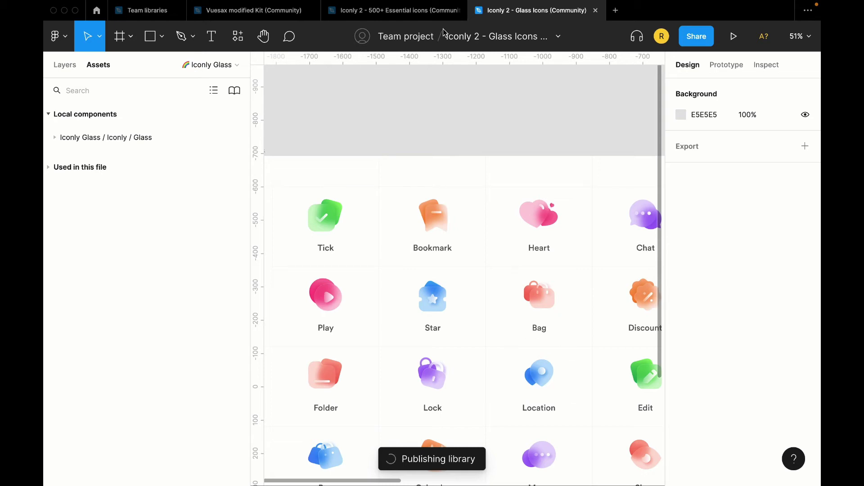
left_click(423, 12)
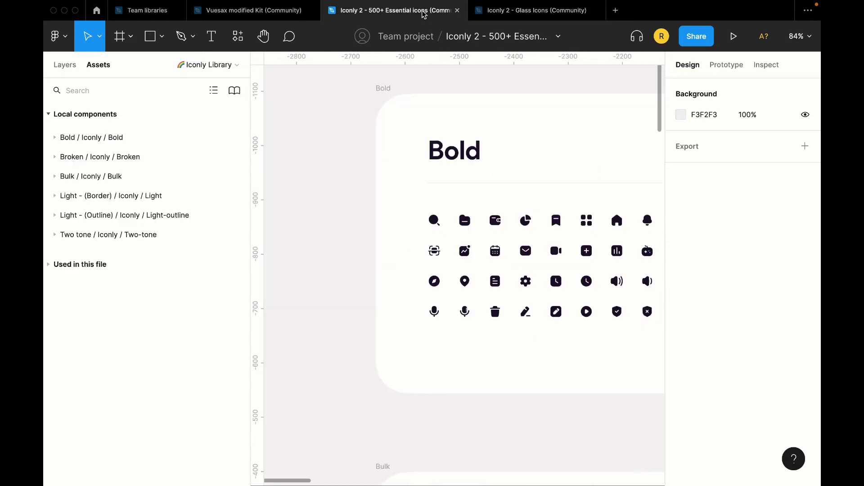
Publish all 600 component changes of the 500+ Essential icons file, then go back to Glass Icons.
left_click(234, 90)
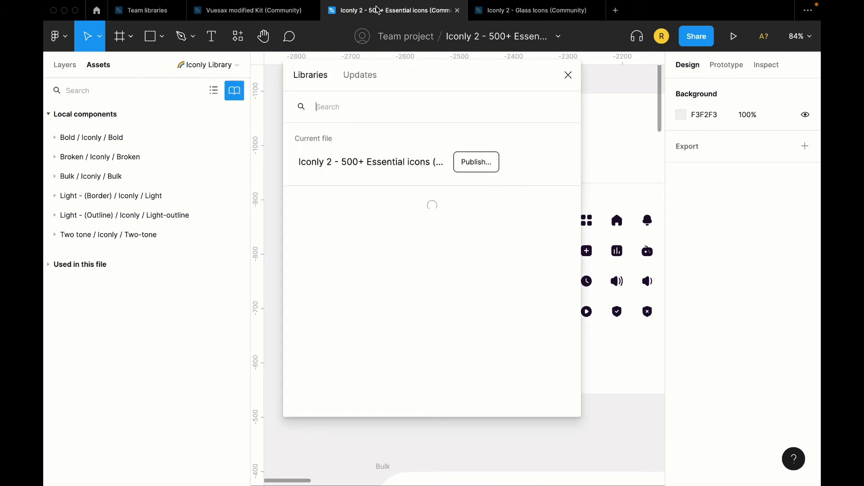
left_click(482, 165)
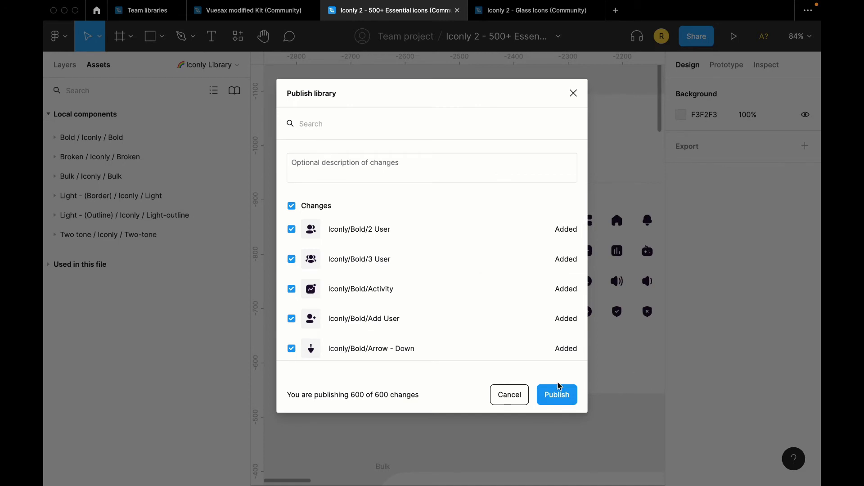
left_click(553, 398)
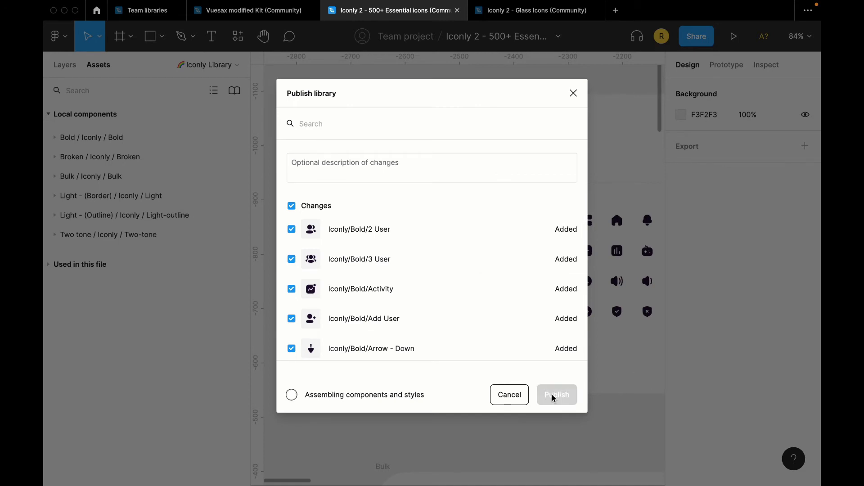
left_click(531, 9)
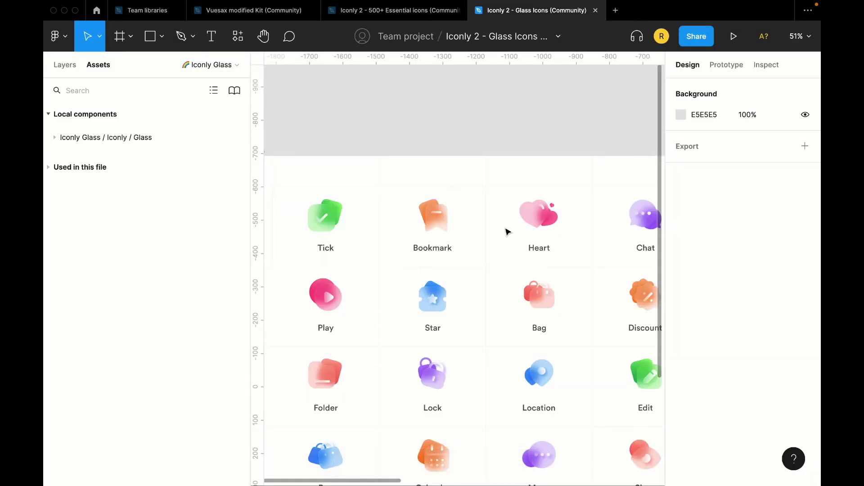
left_click(235, 91)
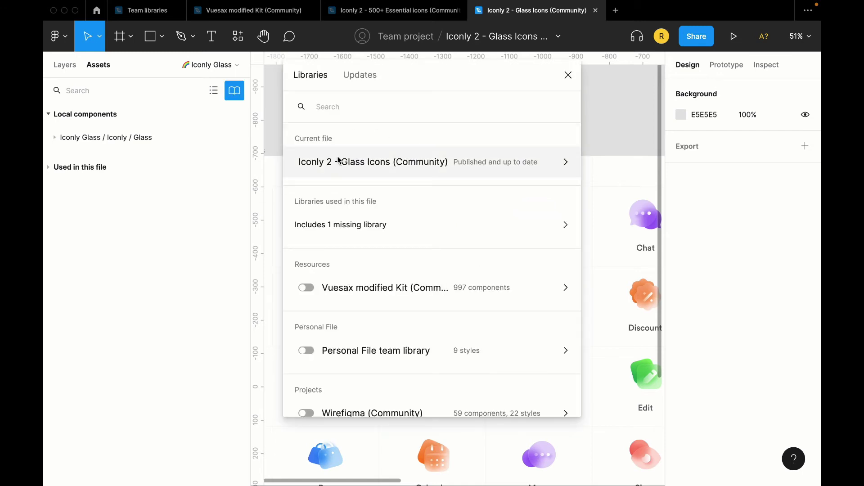
left_click(478, 163)
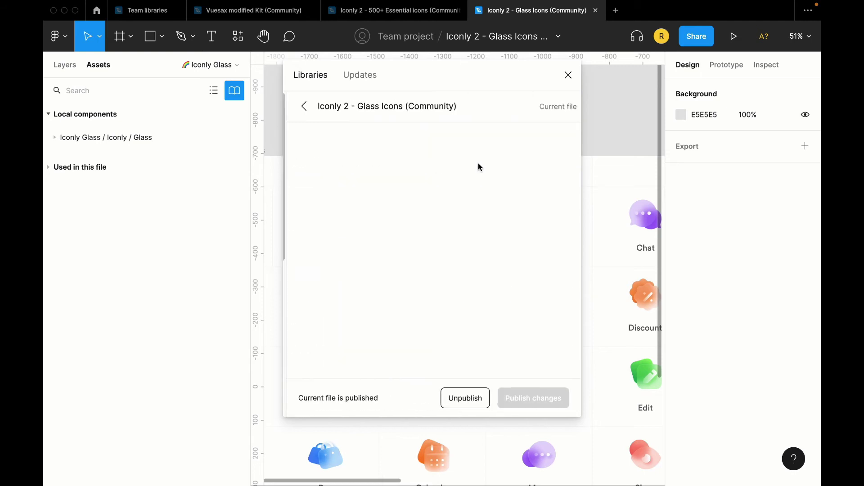
left_click(301, 106)
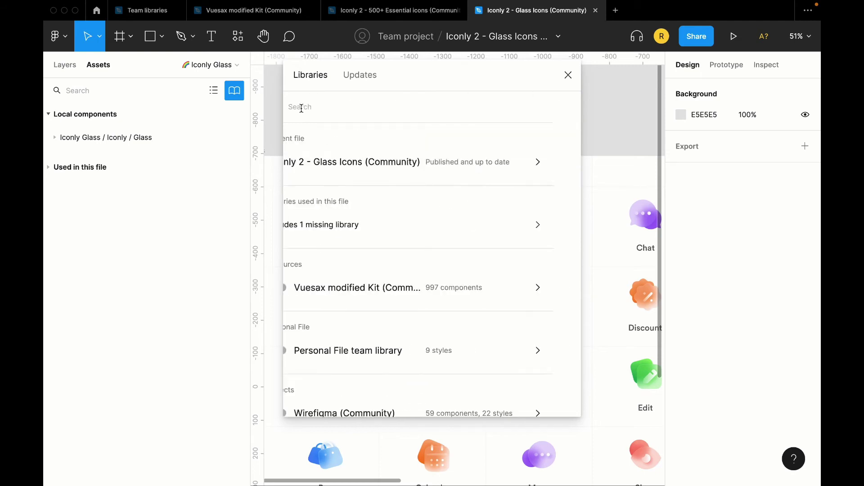
left_click(493, 171)
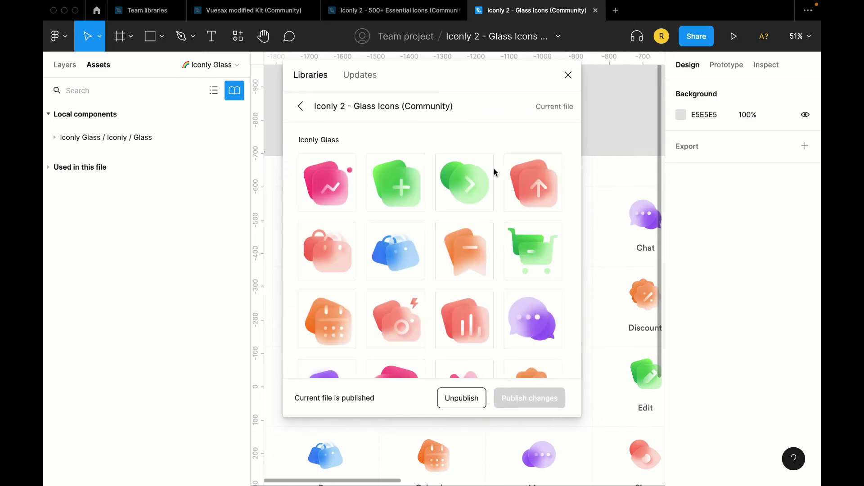
left_click(568, 75)
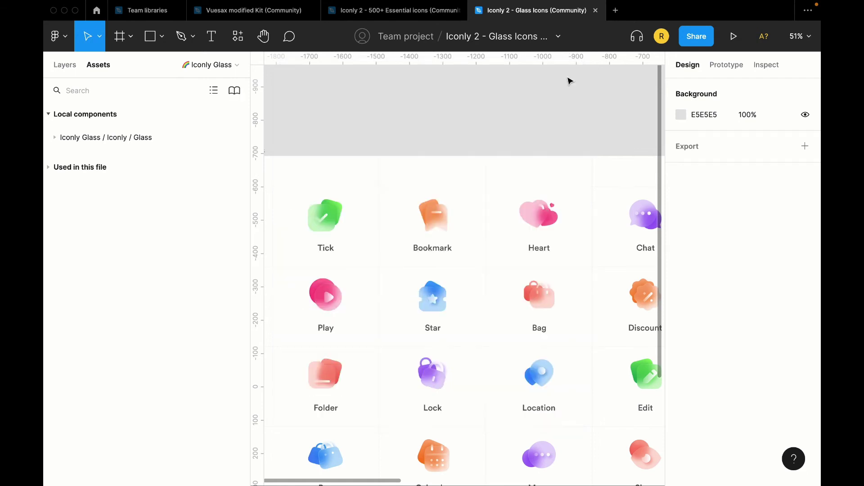
Delete the inner glass card layer of the Bookmark icon and check the library list.
left_click(437, 235)
double_click(438, 230)
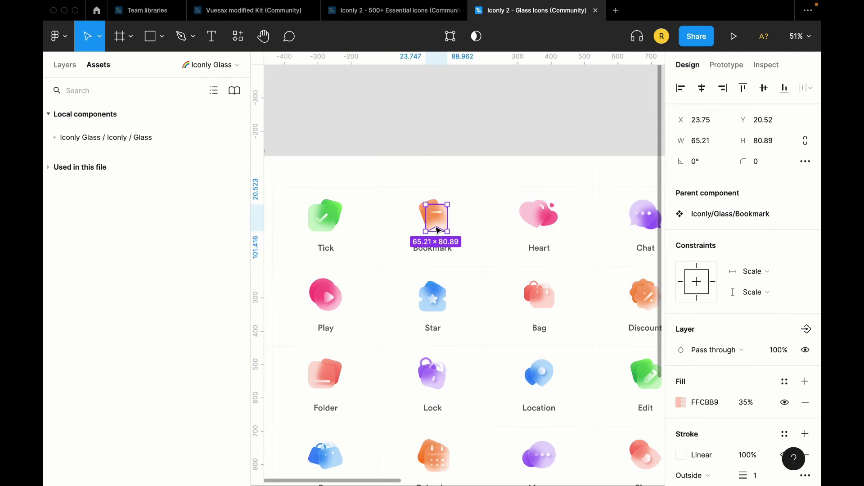
key("Delete")
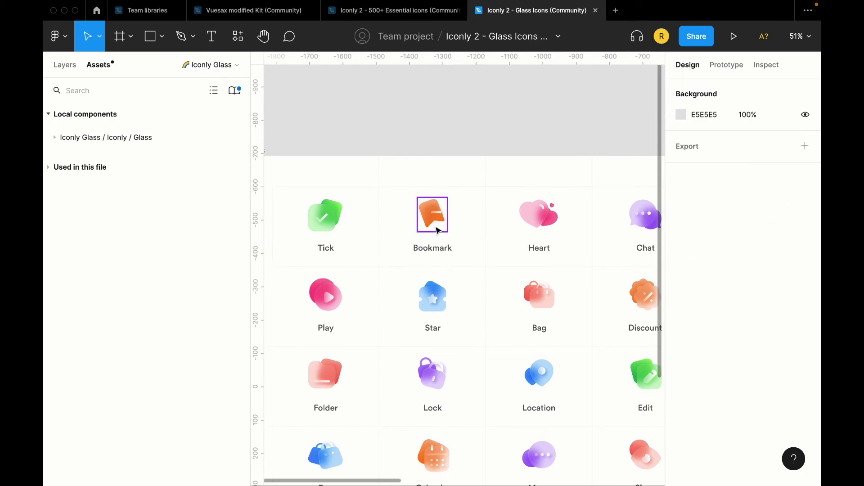
left_click(232, 96)
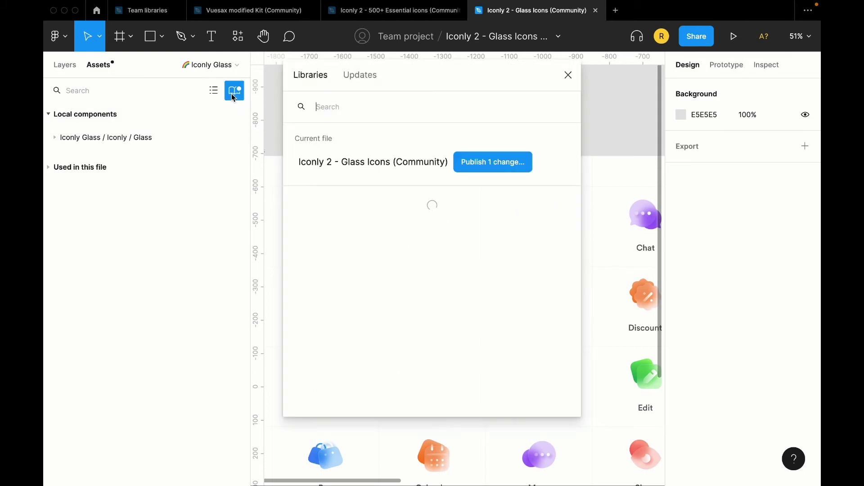
Open the Current file library entry to see its Iconly Glass icons and 1 pending change.
left_click(550, 172)
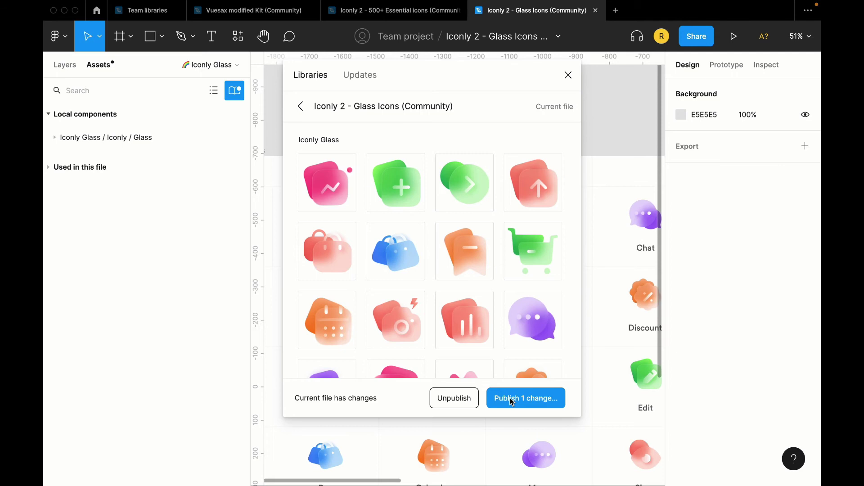
In the Team libraries file, review the available libraries list with Iconly Glass enabled.
left_click(157, 13)
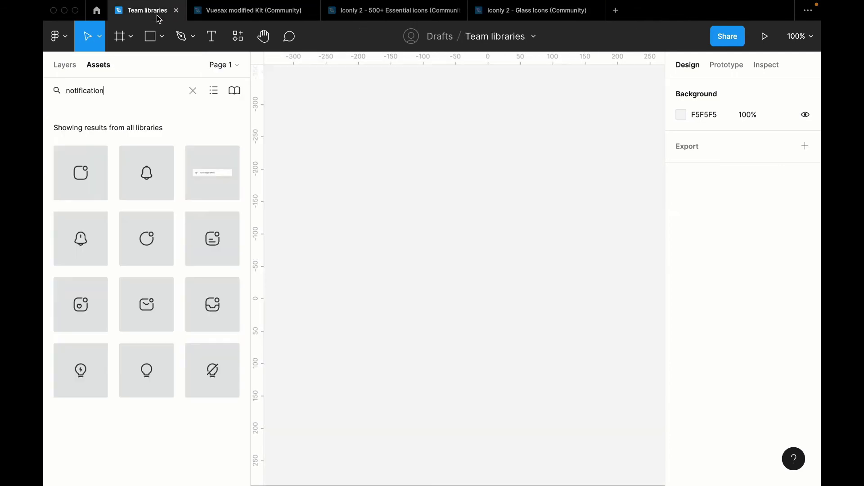
left_click(234, 93)
scroll(315, 231, "down", 3)
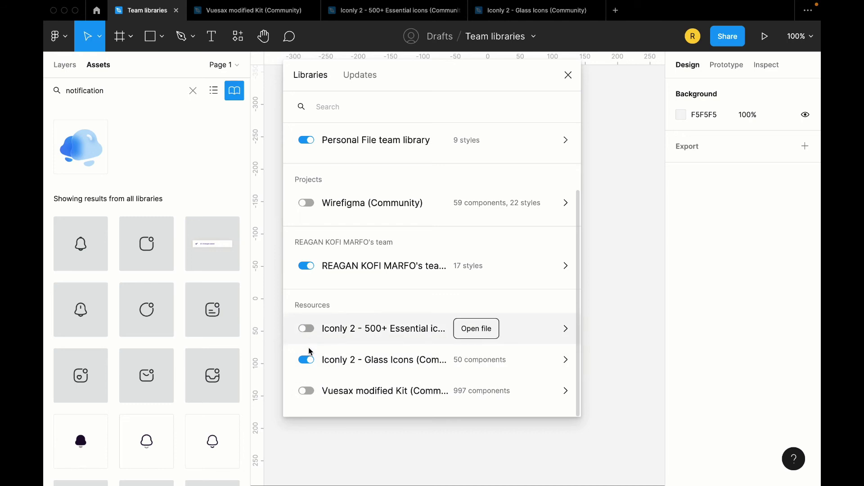
left_click(307, 364)
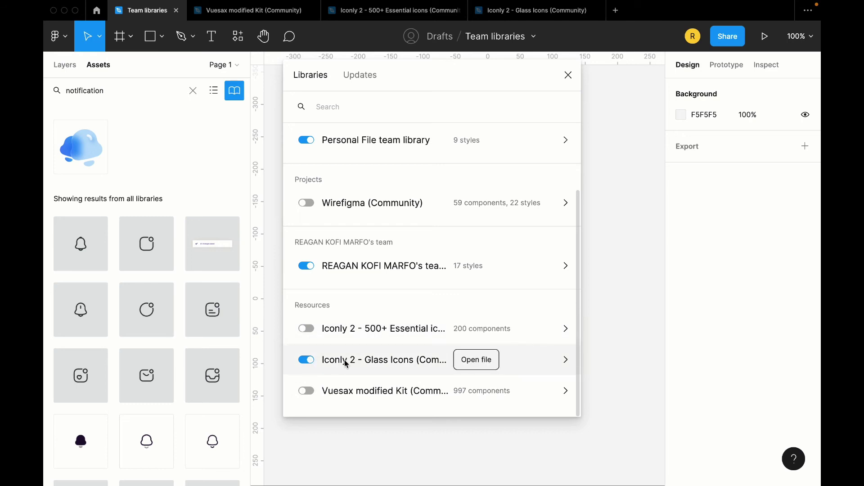
left_click(568, 75)
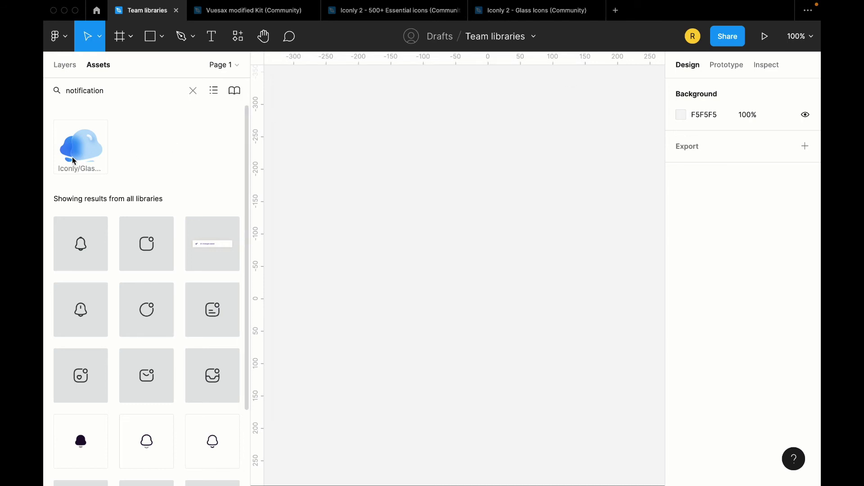
Clear the asset search and expand the Iconly Glass group to show its glass icons.
left_click(193, 91)
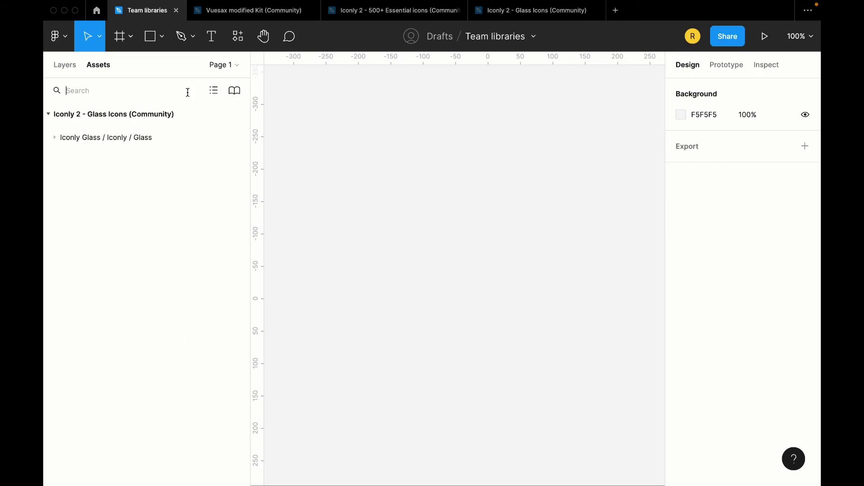
left_click(57, 138)
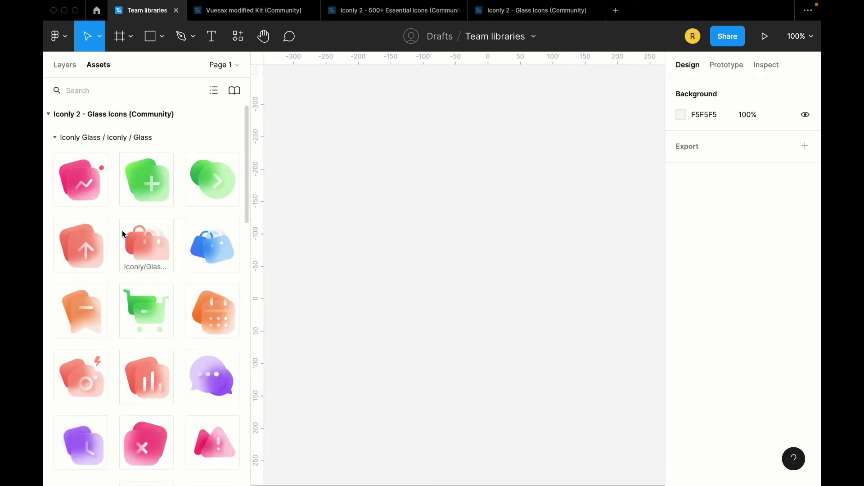
scroll(104, 326, "down", 10)
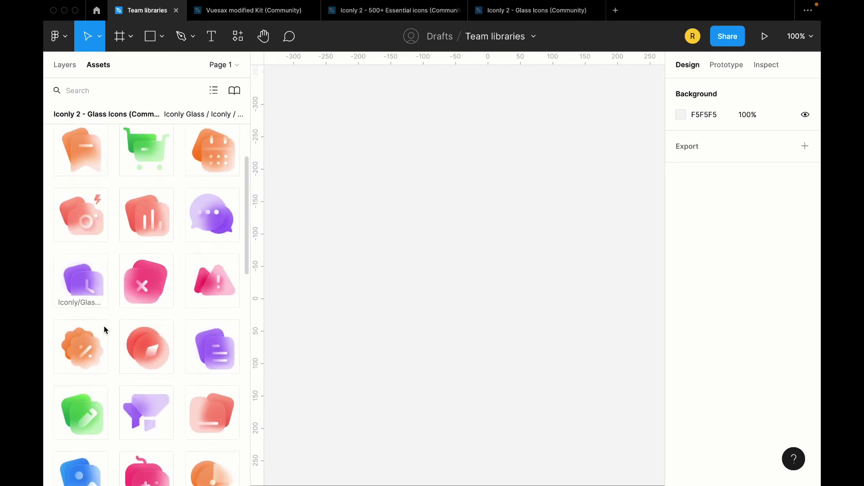
Close the Glass Icons library list and look over the Team libraries assets.
left_click(535, 10)
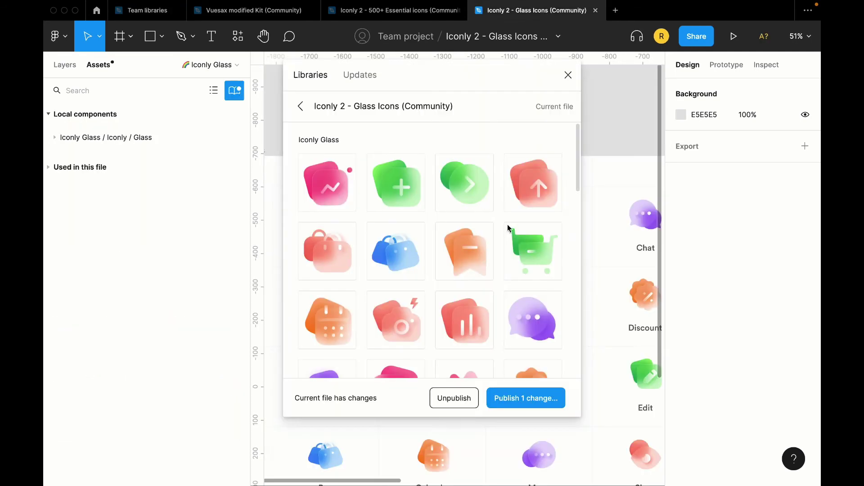
left_click(568, 75)
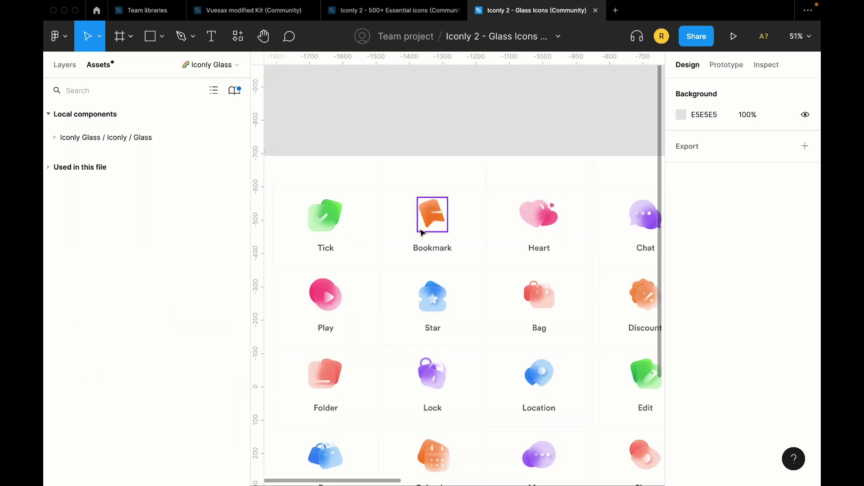
left_click(147, 10)
scroll(140, 390, "down", 10)
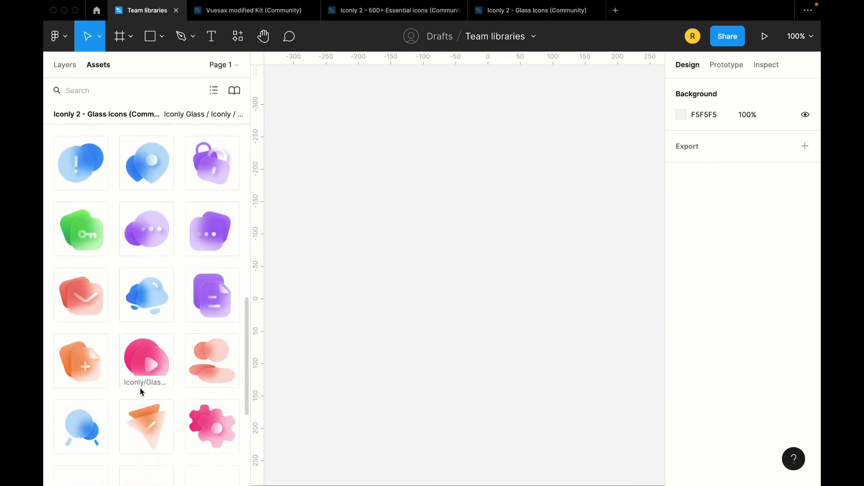
scroll(140, 388, "down", 10)
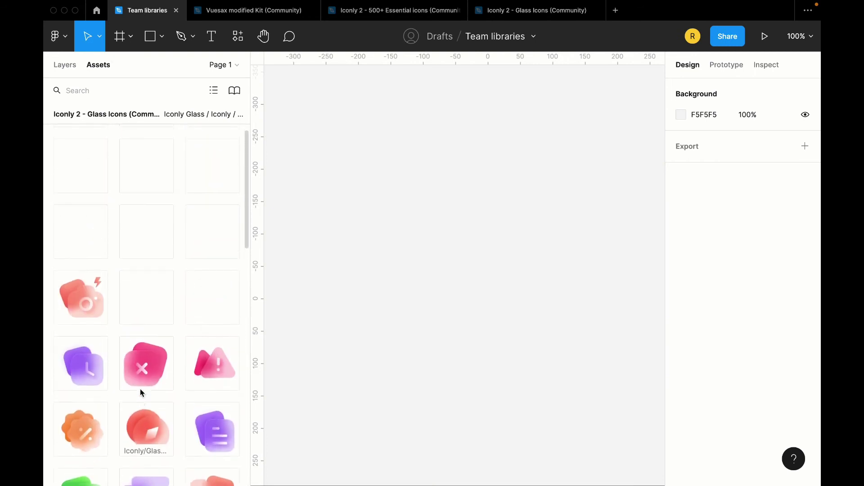
scroll(140, 389, "up", 2)
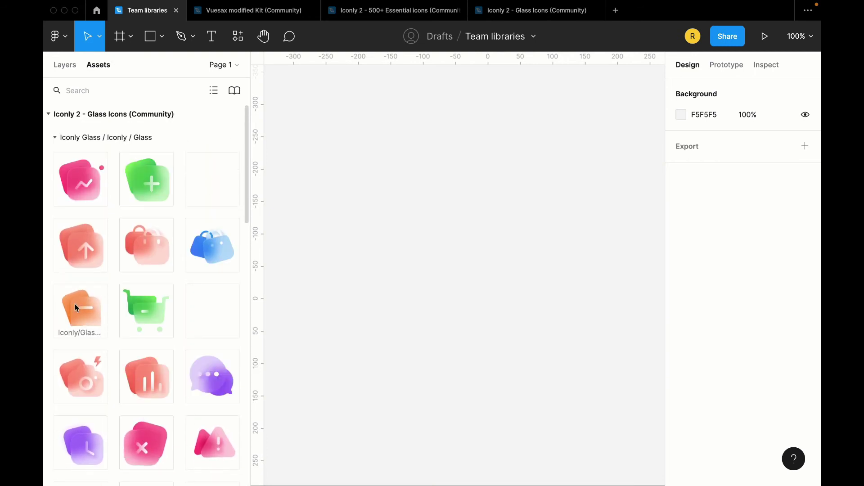
Publish the 1 pending Bookmark change from Glass Icons and check it in Team libraries.
left_click(525, 17)
left_click(234, 90)
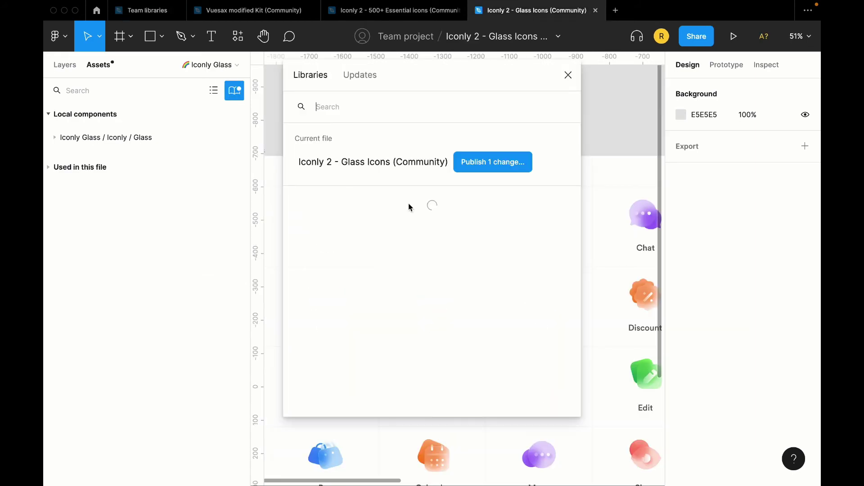
left_click(476, 162)
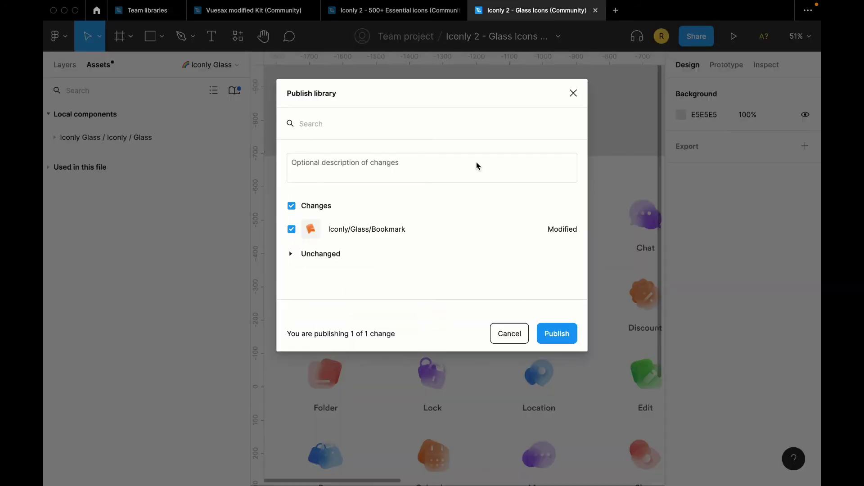
left_click(558, 328)
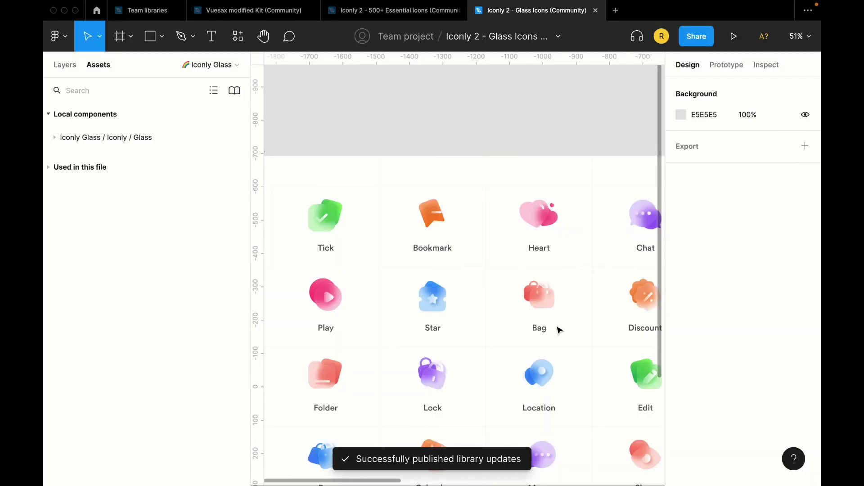
left_click(147, 10)
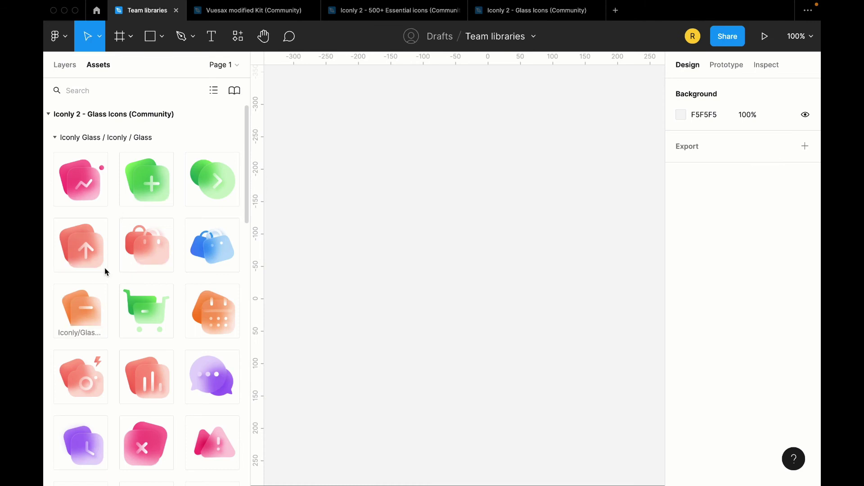
left_click(160, 92)
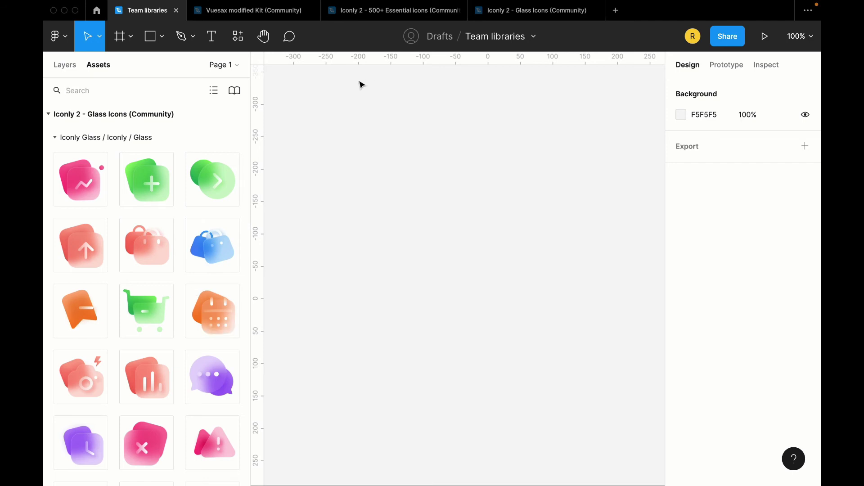
Browse the icons in the Iconly 500+ Essential icons and Vuesax modified Kit files.
left_click(376, 15)
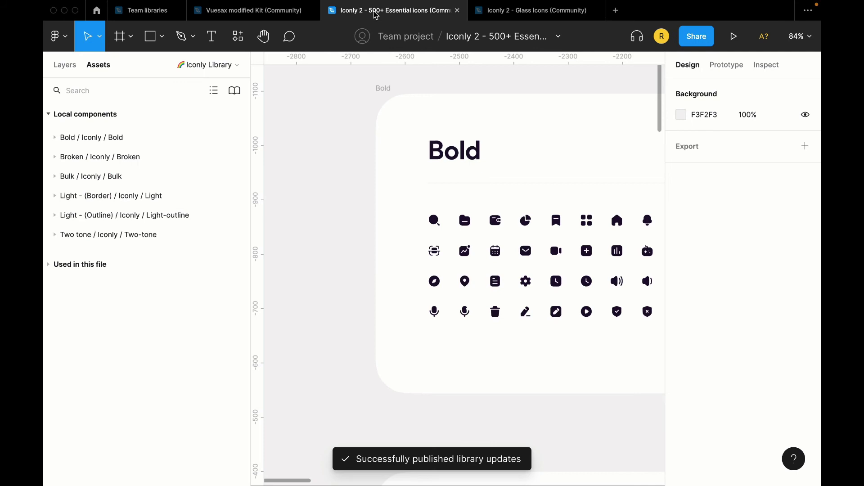
scroll(368, 204, "down", 5)
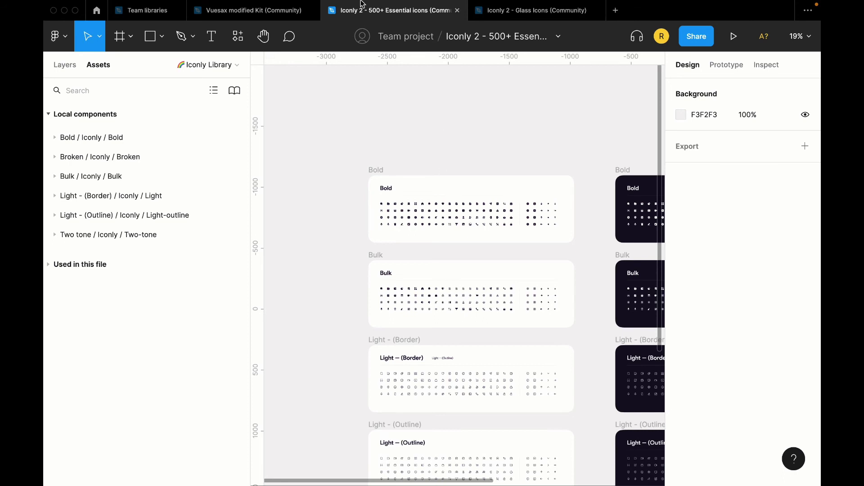
key("ctrl+shift+Tab")
scroll(428, 263, "down", 2)
scroll(427, 263, "right", 2)
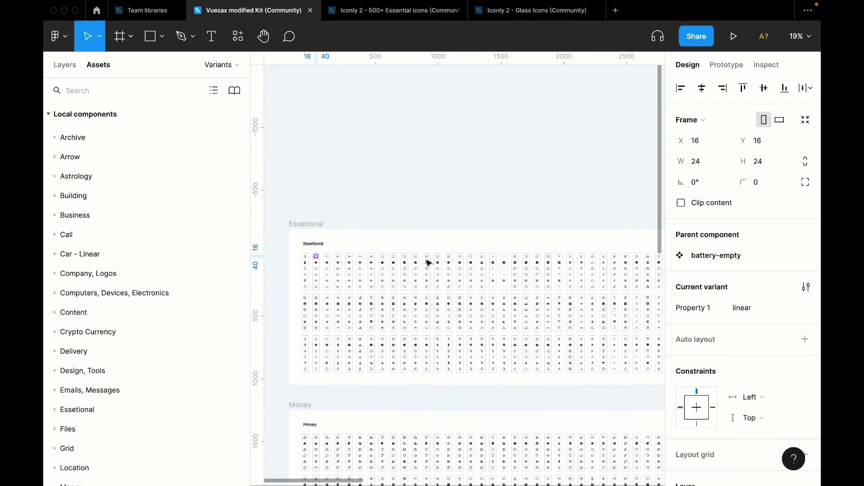
scroll(451, 277, "down", 5)
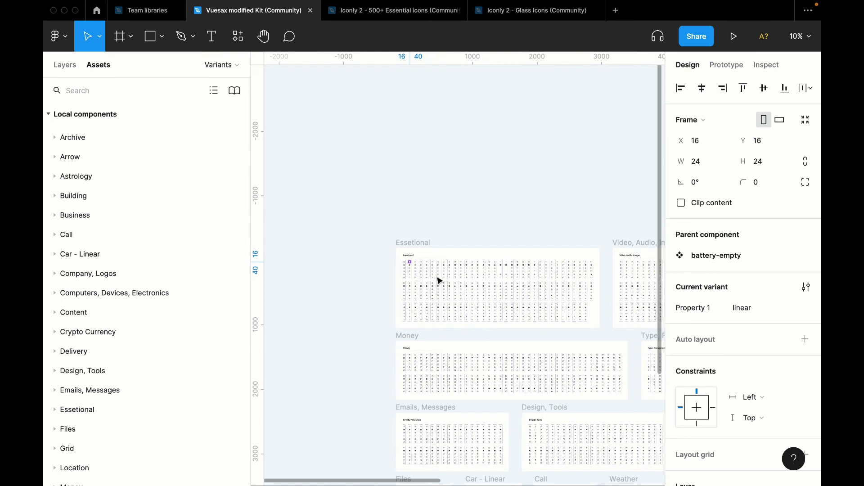
left_click(385, 6)
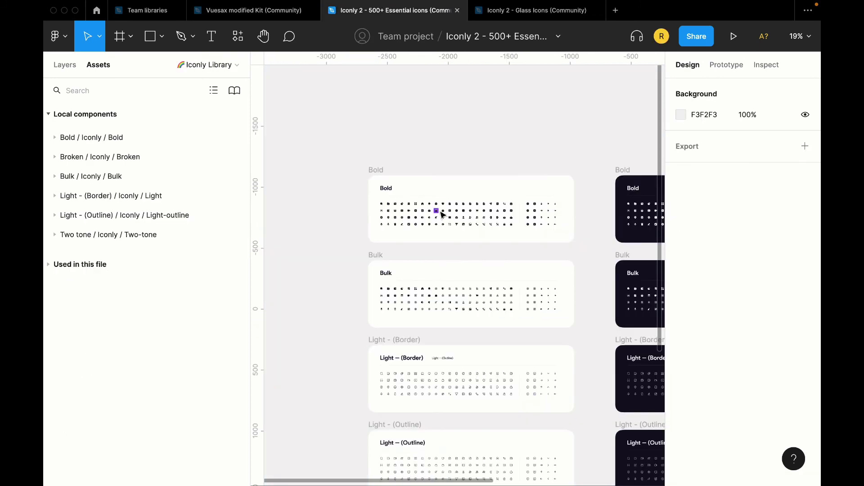
scroll(439, 212, "down", 5)
From the home page, return to the Vuesax modified Kit file and view its library list.
left_click(97, 11)
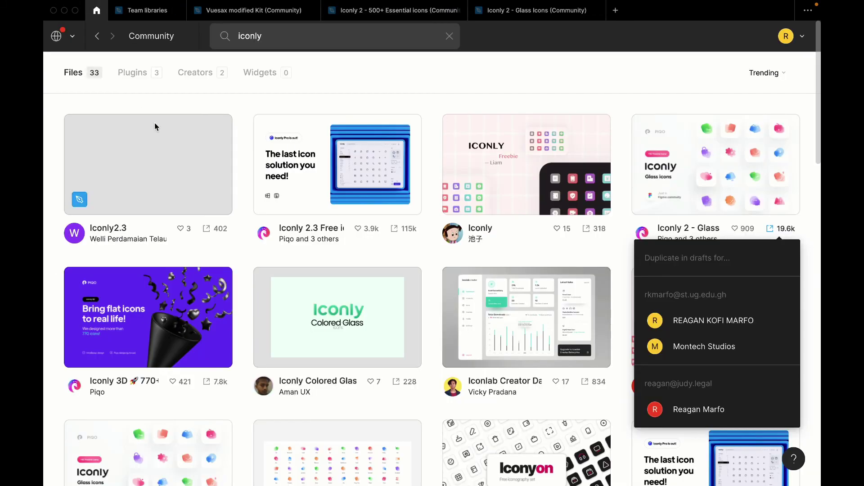
left_click(249, 15)
left_click(234, 91)
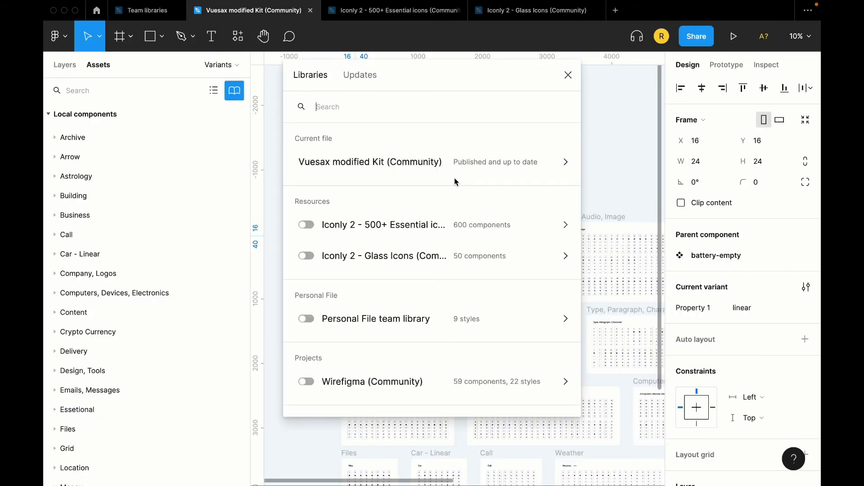
Turn on the Iconly 2 - 500+ Essential icons and Vuesax modified Kit libraries in Team libraries.
left_click(147, 9)
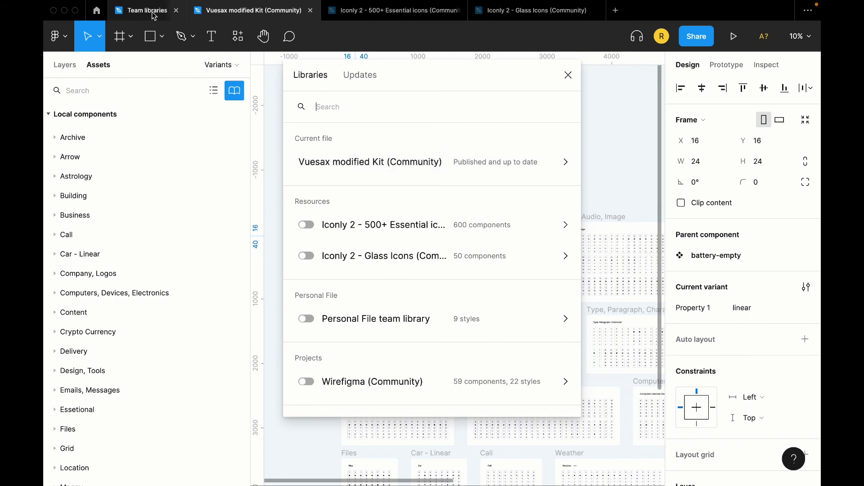
left_click(239, 93)
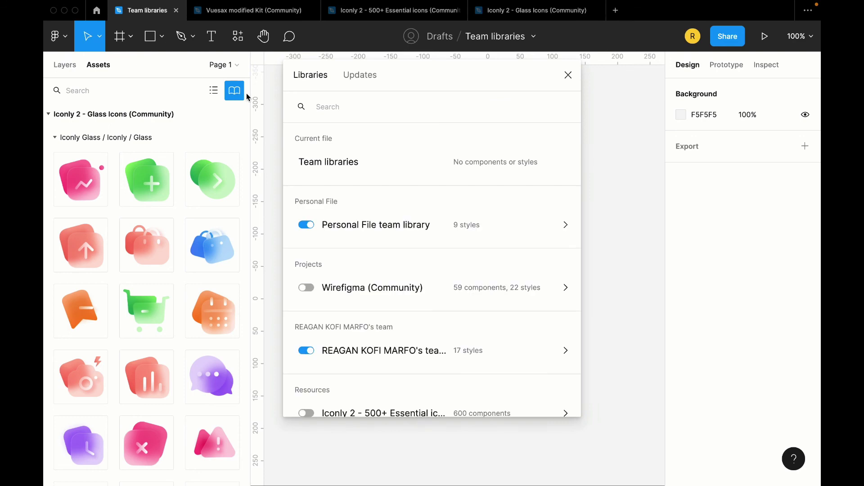
scroll(351, 254, "down", 2)
scroll(332, 318, "down", 1)
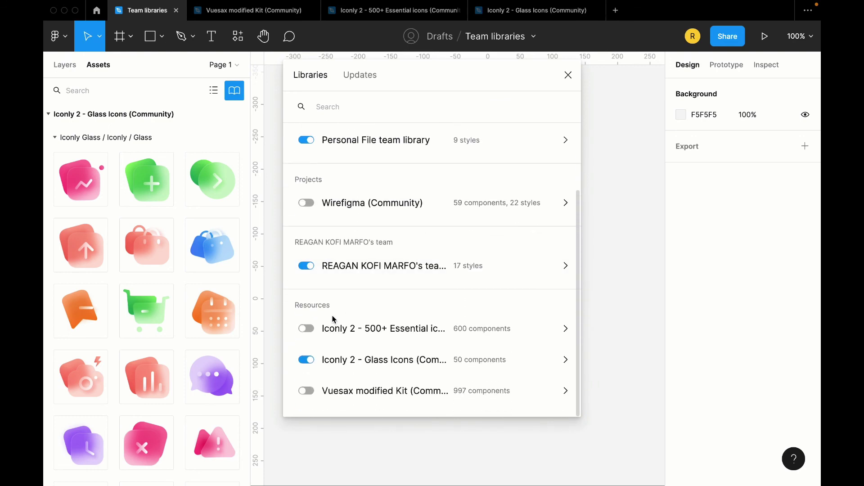
left_click(311, 332)
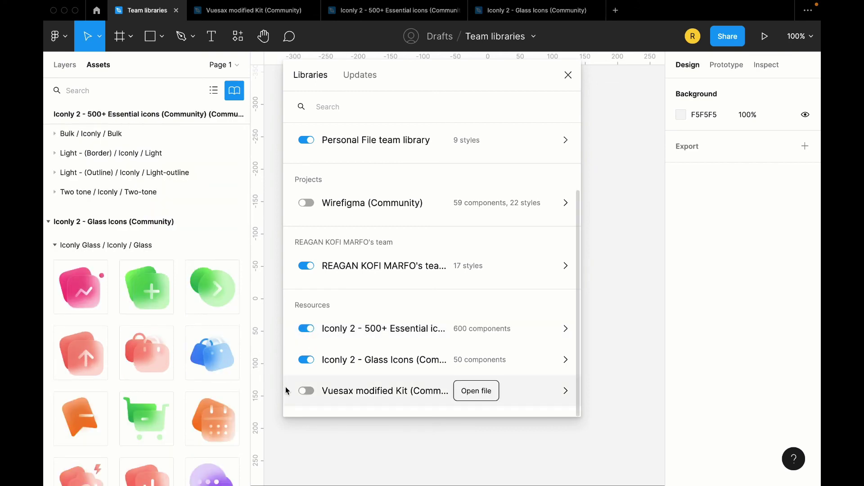
left_click(301, 390)
left_click(568, 75)
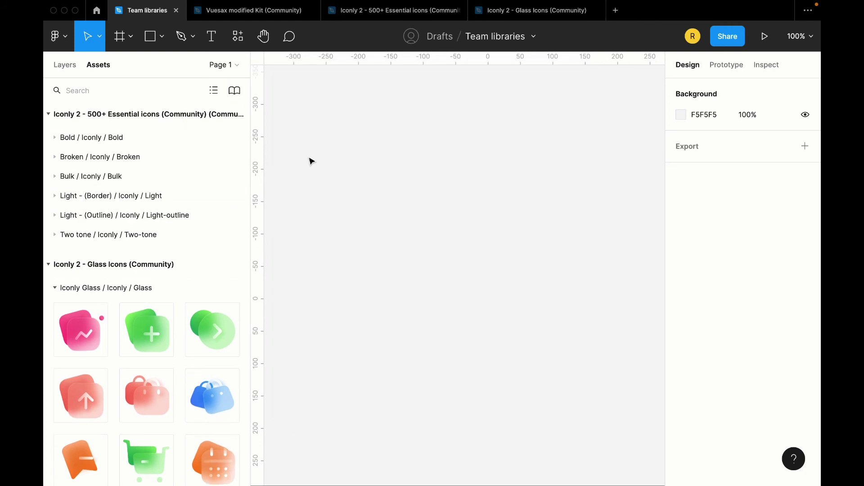
Collapse the Iconly Glass, Vuesax modified Kit and Iconly 2 - Glass Icons asset sections.
scroll(47, 120, "down", 5)
left_click(45, 133)
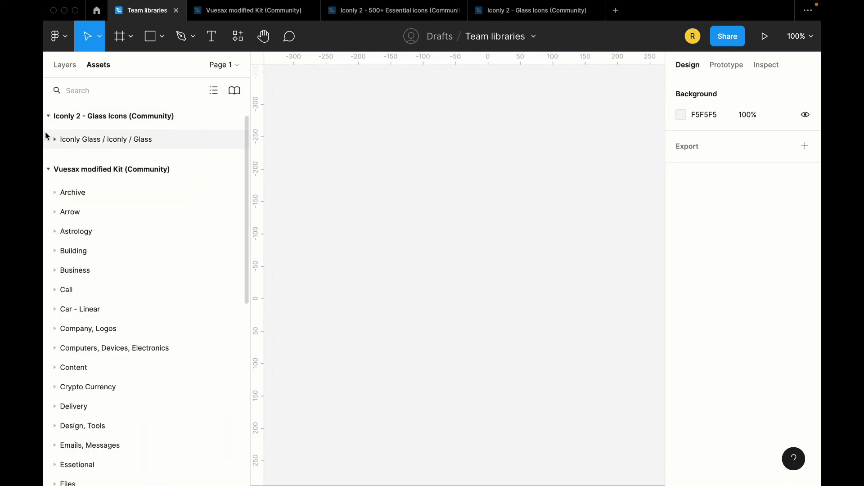
left_click(46, 168)
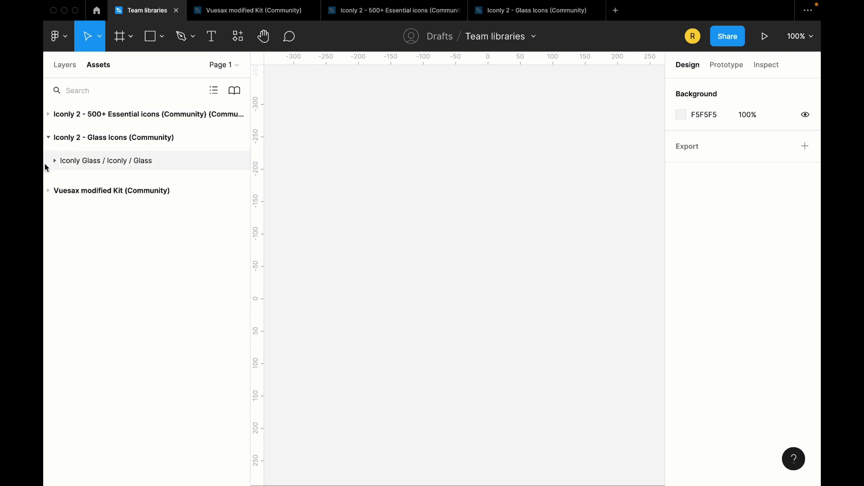
left_click(48, 138)
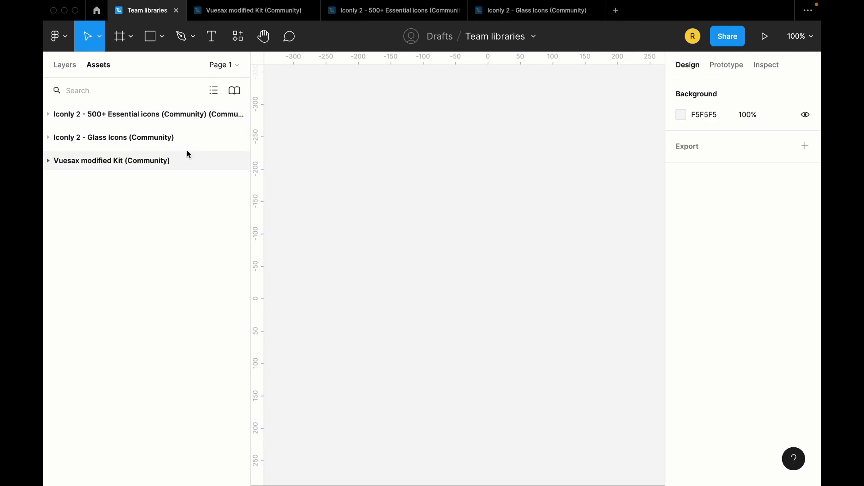
Search the assets for 'notification' and include results from all libraries.
left_click(131, 94)
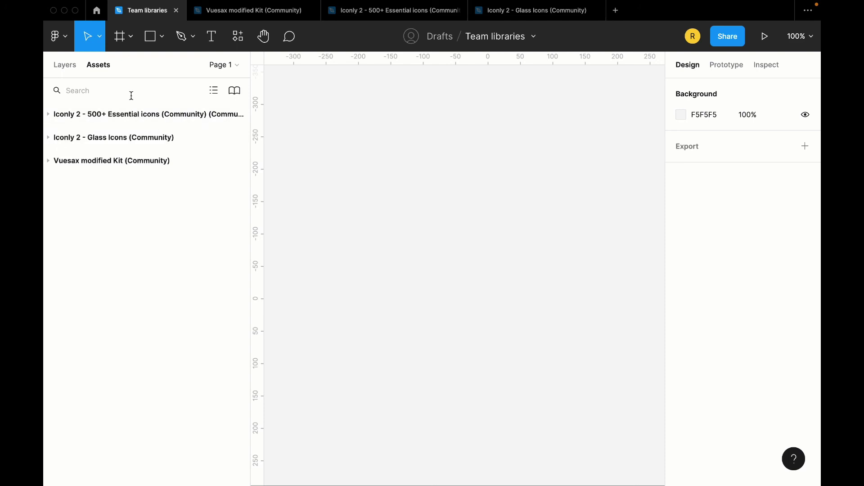
type("notic")
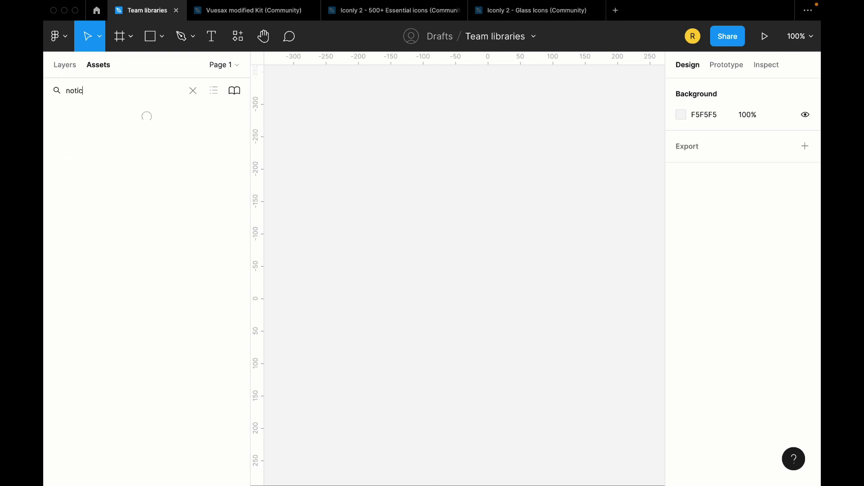
key("BackSpace")
type("fication")
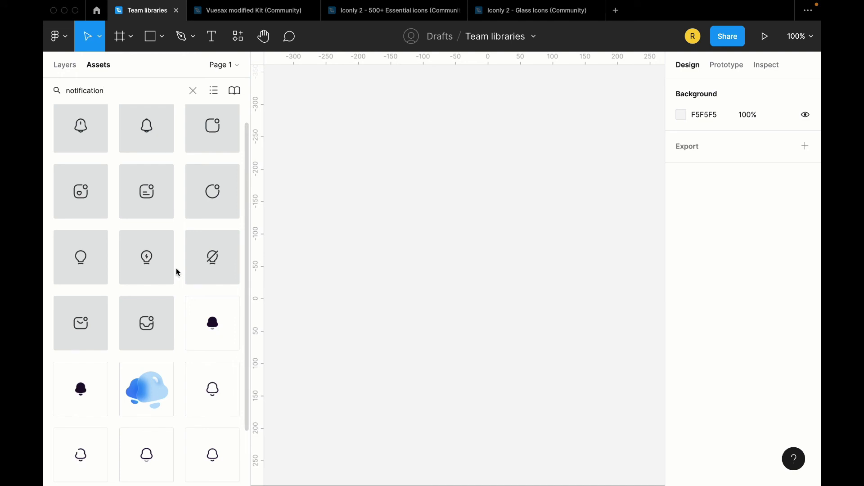
scroll(177, 272, "down", 2)
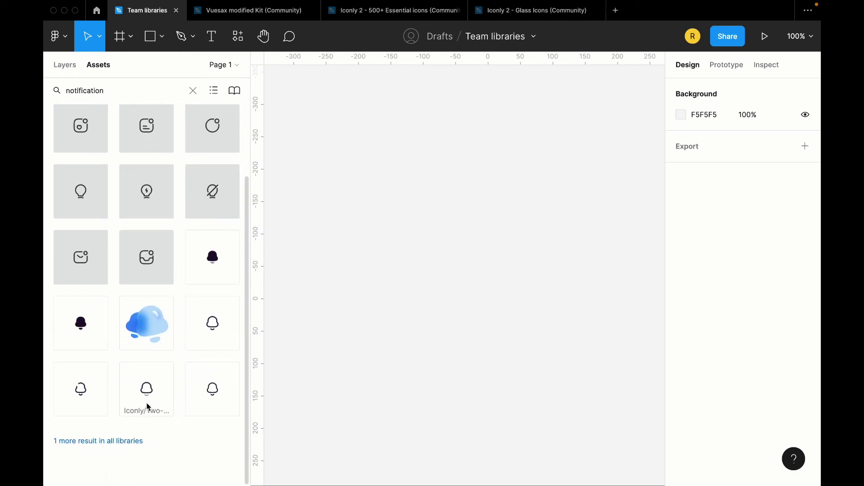
left_click(124, 436)
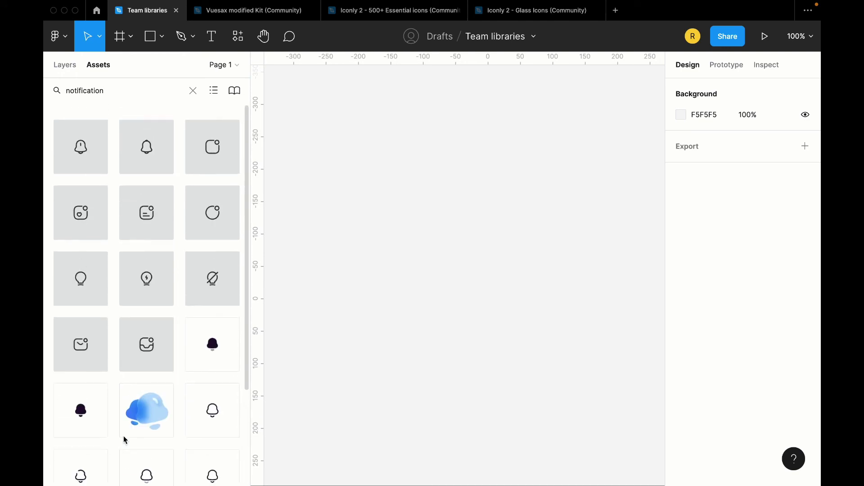
Drop the 24×24 notification-bing bell icon from the search results onto the Team libraries canvas.
left_click_drag(77, 148, 303, 180)
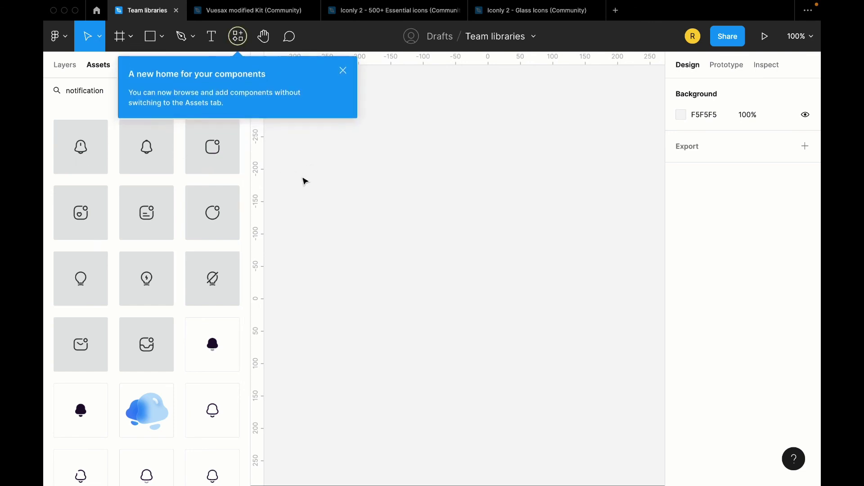